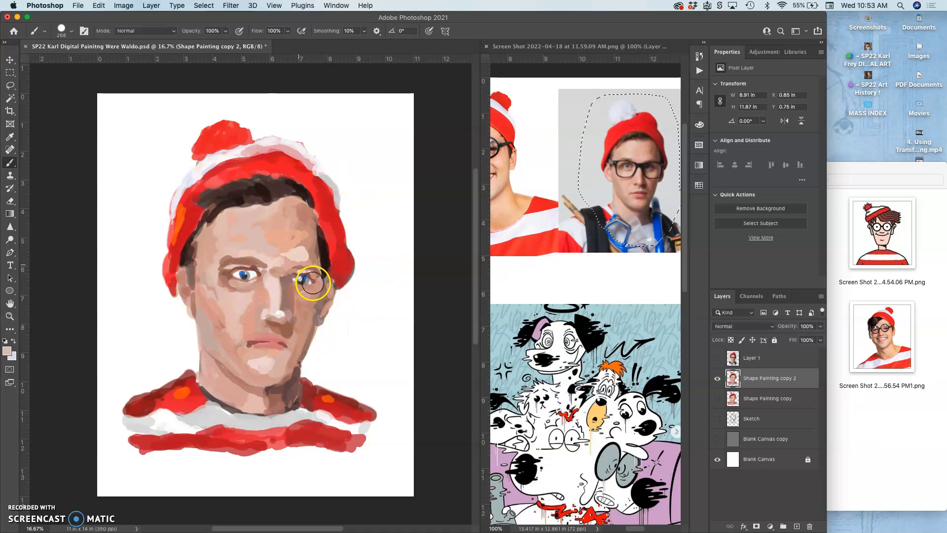
# Lasso around the eye on the shaded side of the face and copy it onto a new layer.
pyautogui.click(11, 86)
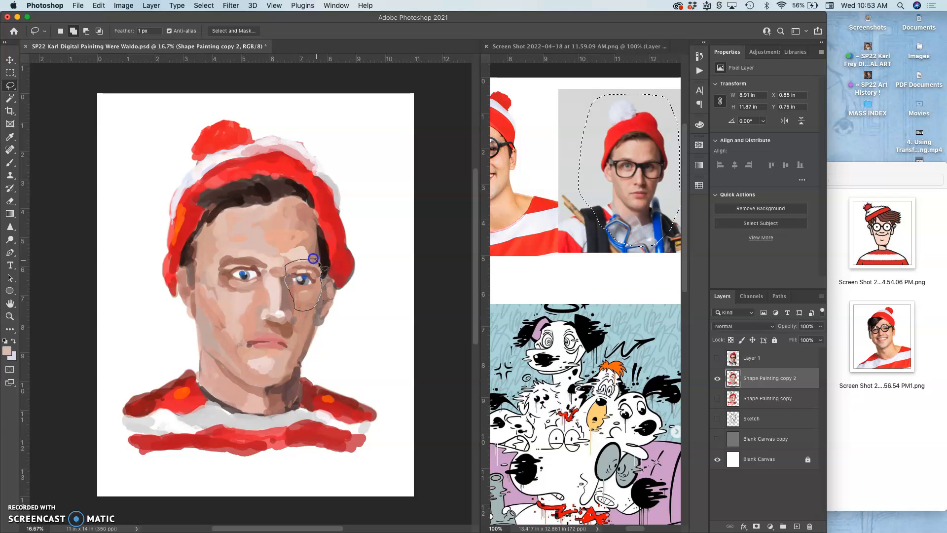
pyautogui.moveTo(298, 339); pyautogui.dragTo(298, 339)
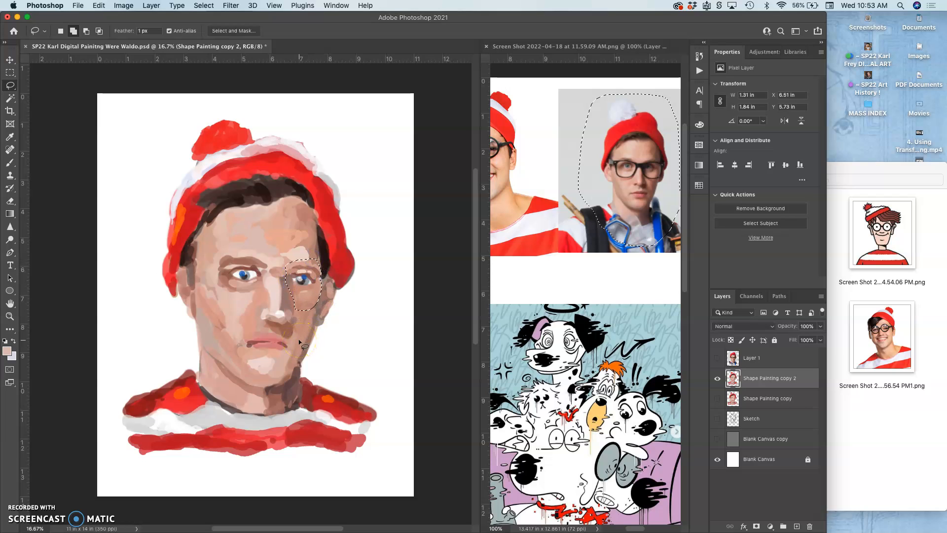
pyautogui.press('super+j')
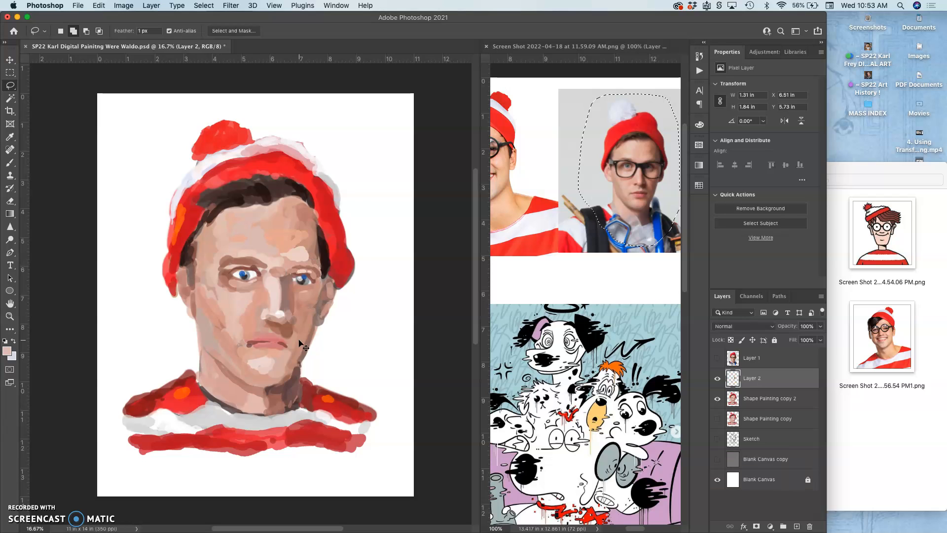
# Free-transform the copied eye to about 115% scale, rotate it about -6.3°, and reposition it over the original eye.
pyautogui.press('super+t')
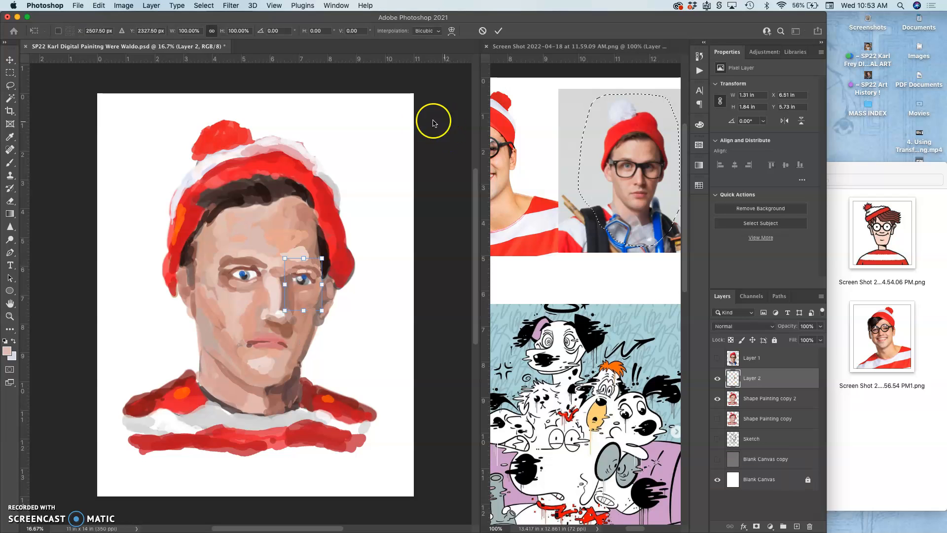
pyautogui.moveTo(323, 258); pyautogui.dragTo(330, 243)
pyautogui.moveTo(329, 306); pyautogui.dragTo(316, 286)
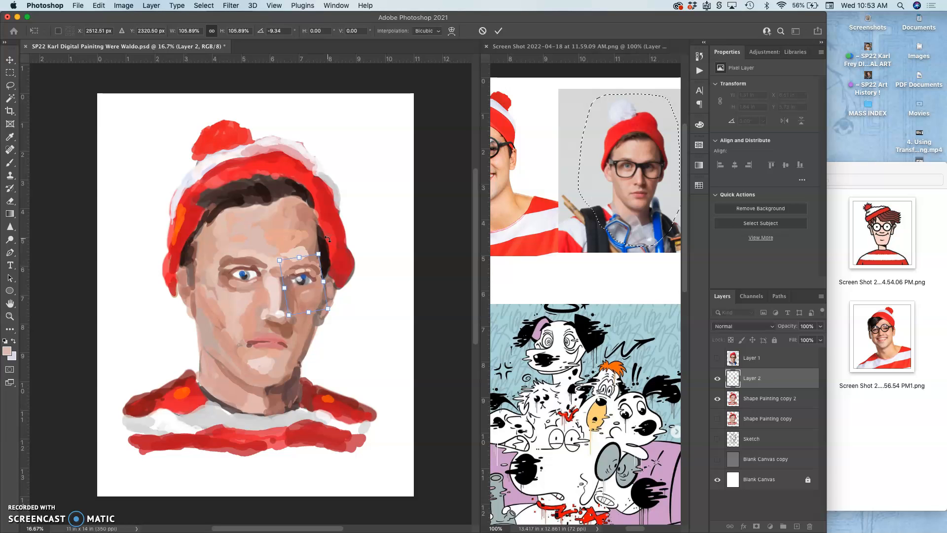
pyautogui.press('super+plus')
pyautogui.press('super+plus')
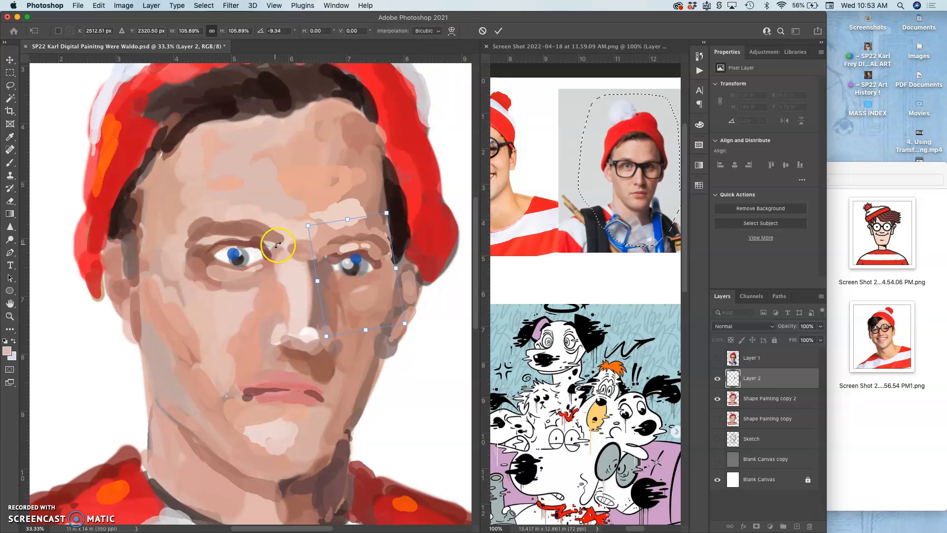
pyautogui.moveTo(371, 264); pyautogui.dragTo(366, 261)
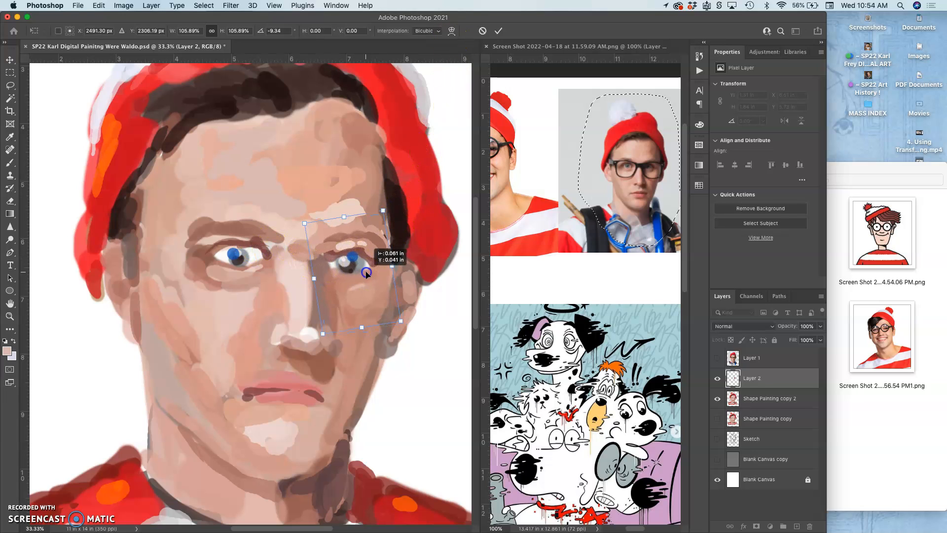
pyautogui.moveTo(401, 322); pyautogui.dragTo(414, 340)
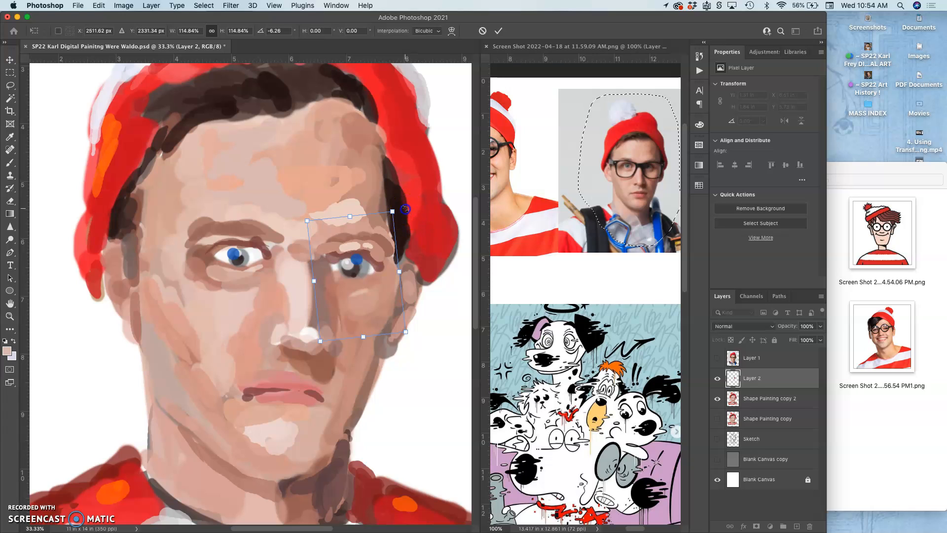
pyautogui.press('Return')
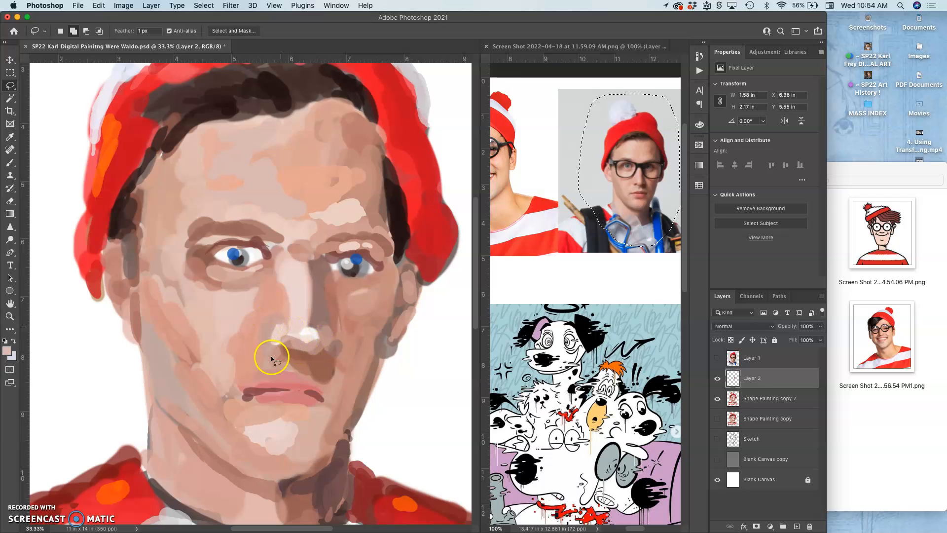
# Compare the face with and without the enlarged eye on Layer 2, and merge that layer with Shape Painting copy 2.
pyautogui.click(717, 379)
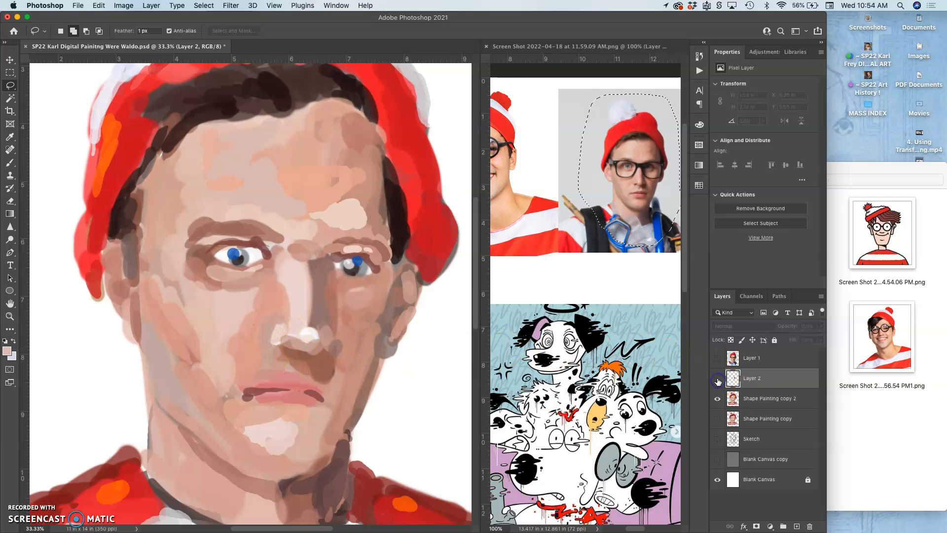
pyautogui.click(718, 378)
pyautogui.click(718, 379)
pyautogui.click(718, 379)
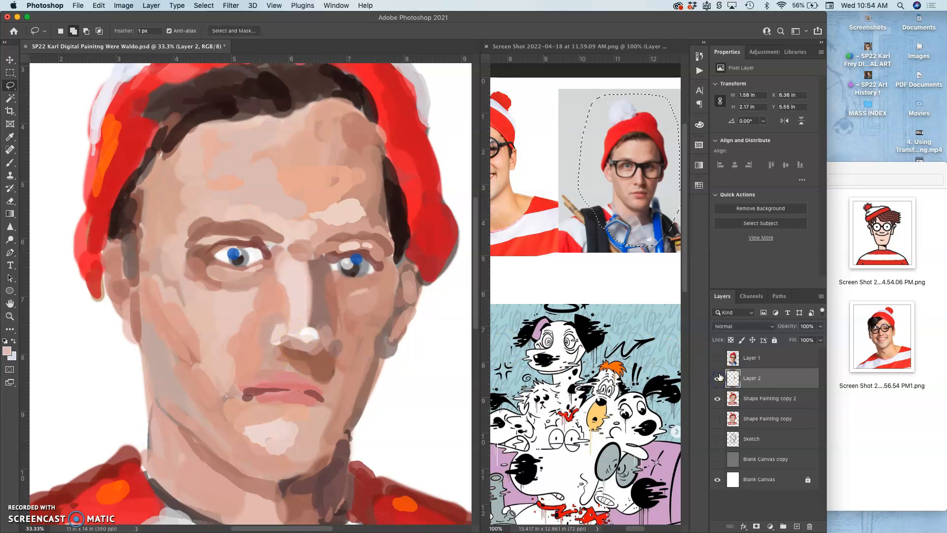
pyautogui.click(718, 377)
pyautogui.click(718, 378)
pyautogui.keyDown('shift'); pyautogui.click(752, 399); pyautogui.keyUp('shift')
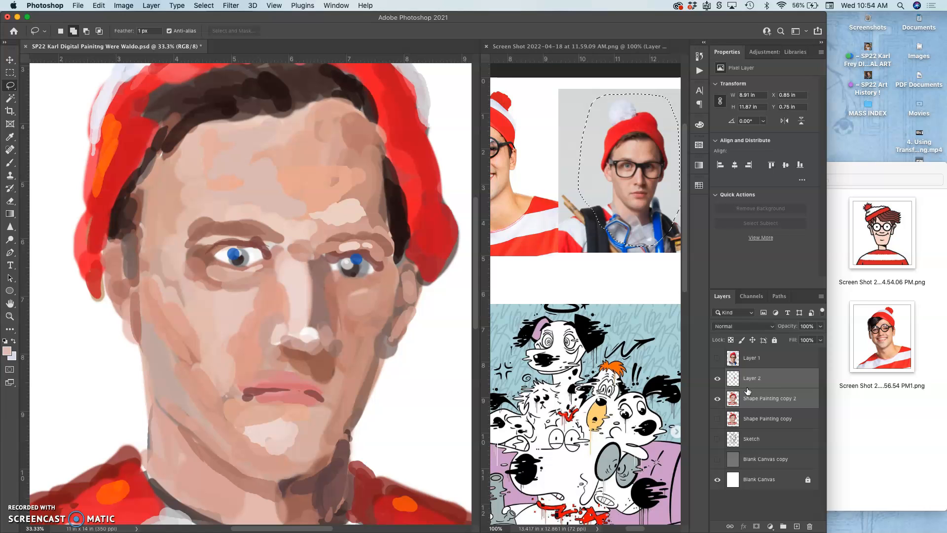
pyautogui.hotkey('ctrl', 'e')
pyautogui.click(717, 378)
pyautogui.click(717, 378)
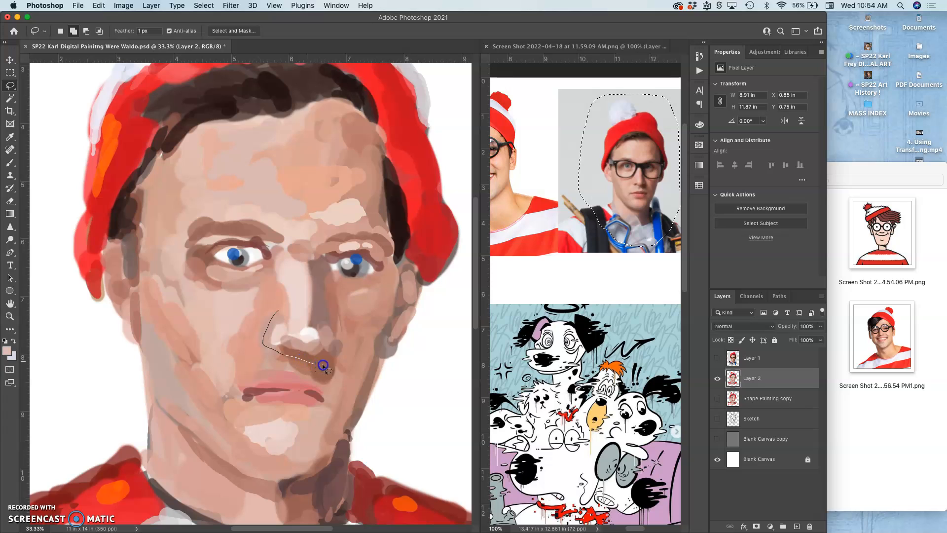
# Copy the lassoed lower part of the nose onto a new layer and free-transform it to about 108% scale with about -3.6° rotation.
pyautogui.moveTo(287, 305)
pyautogui.mouseDown()
pyautogui.moveTo(275, 359)
pyautogui.moveTo(284, 350)
pyautogui.mouseUp()
pyautogui.press('super+j')
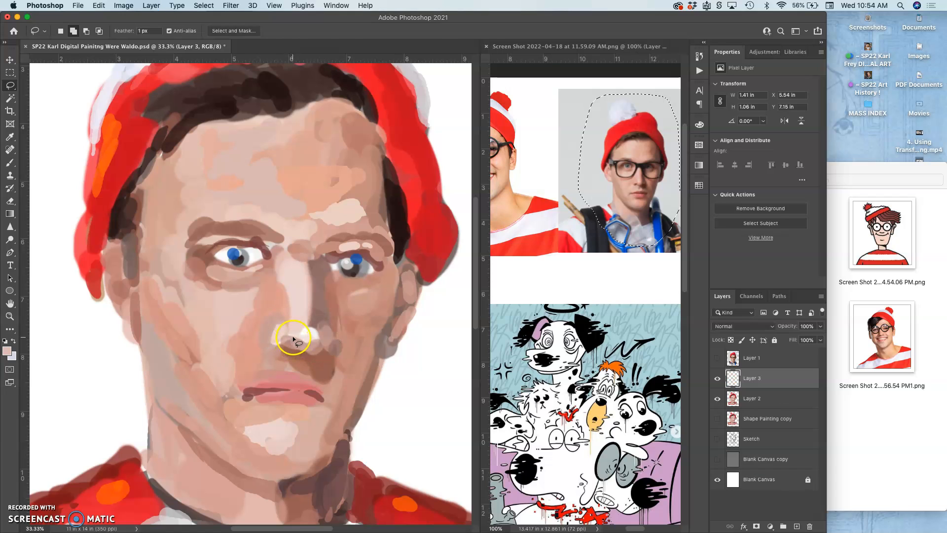
pyautogui.press('super+t')
pyautogui.moveTo(263, 366); pyautogui.dragTo(253, 365)
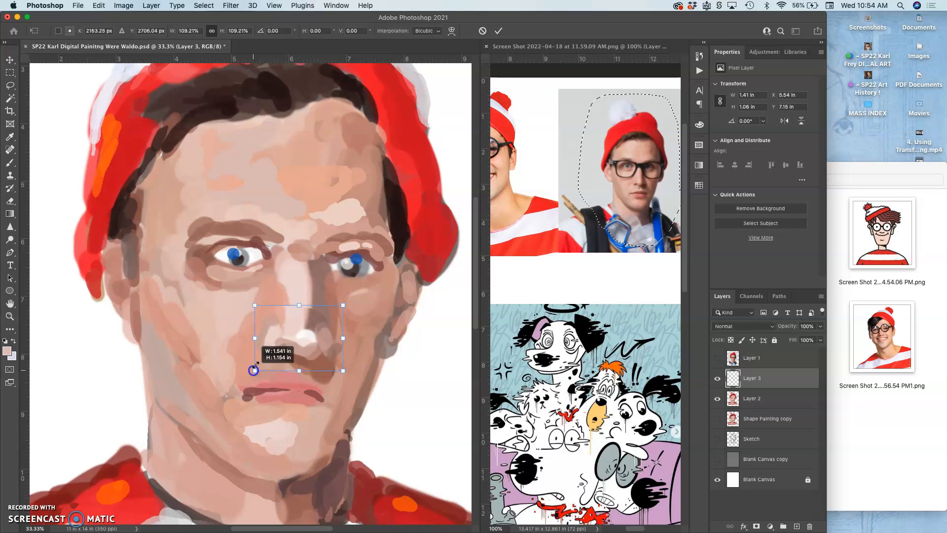
pyautogui.moveTo(321, 344)
pyautogui.mouseDown()
pyautogui.moveTo(340, 333)
pyautogui.moveTo(327, 343)
pyautogui.mouseUp()
pyautogui.moveTo(355, 300); pyautogui.dragTo(369, 277)
pyautogui.moveTo(324, 342); pyautogui.dragTo(327, 341)
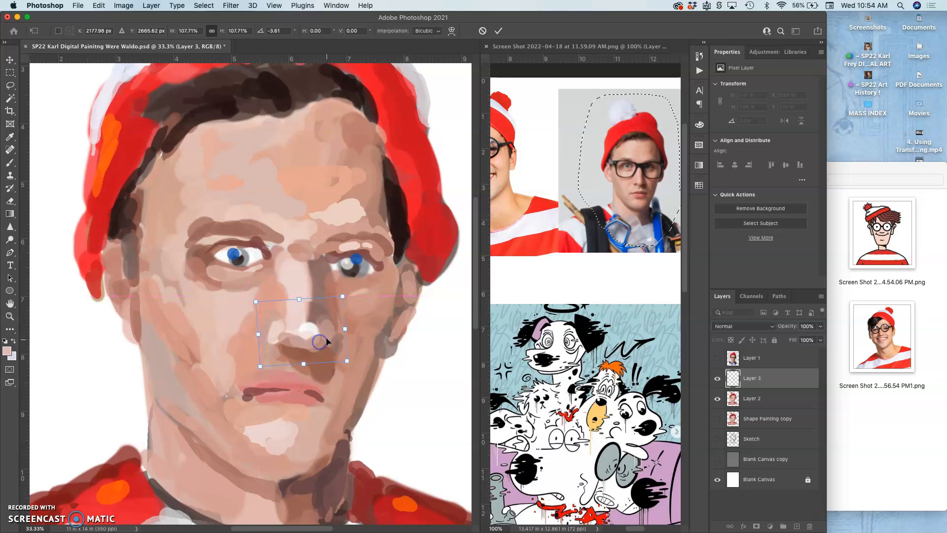
# Distort the copied nose to about 111% width and 117% height by stretching its lower corner, and apply the transformation.
pyautogui.rightClick(310, 339)
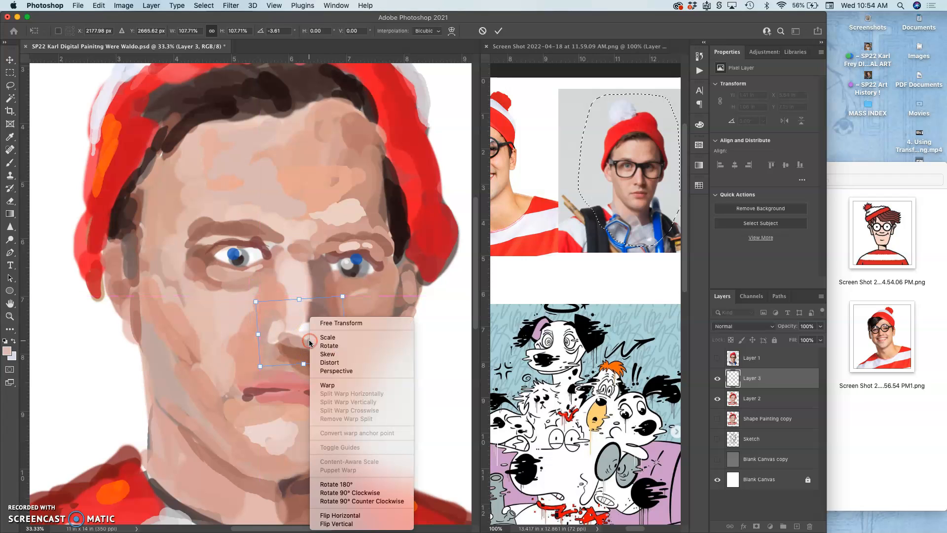
pyautogui.click(326, 363)
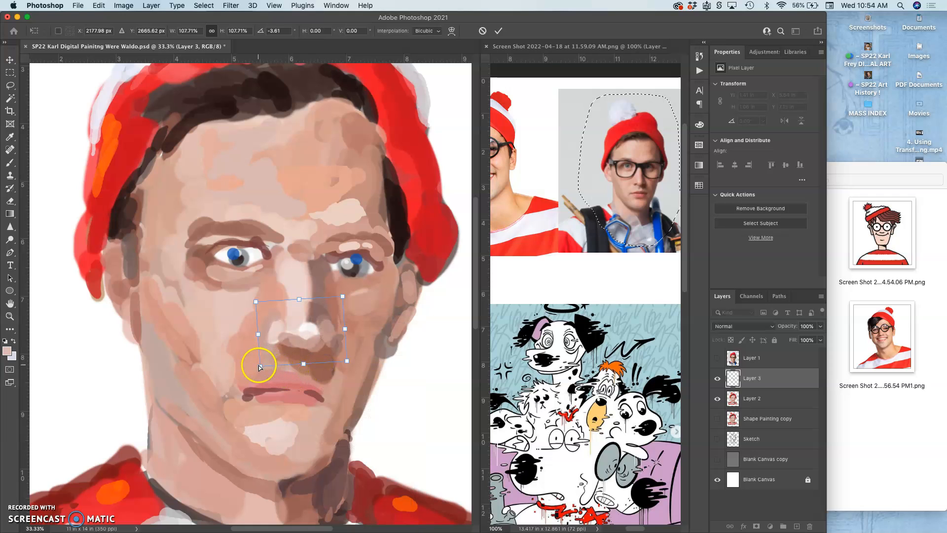
pyautogui.moveTo(259, 366); pyautogui.dragTo(286, 342)
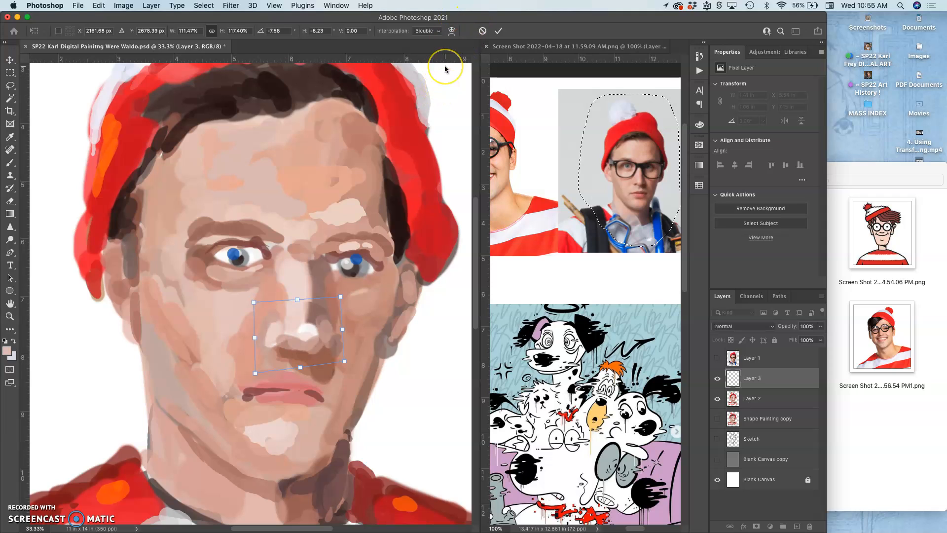
pyautogui.press('Return')
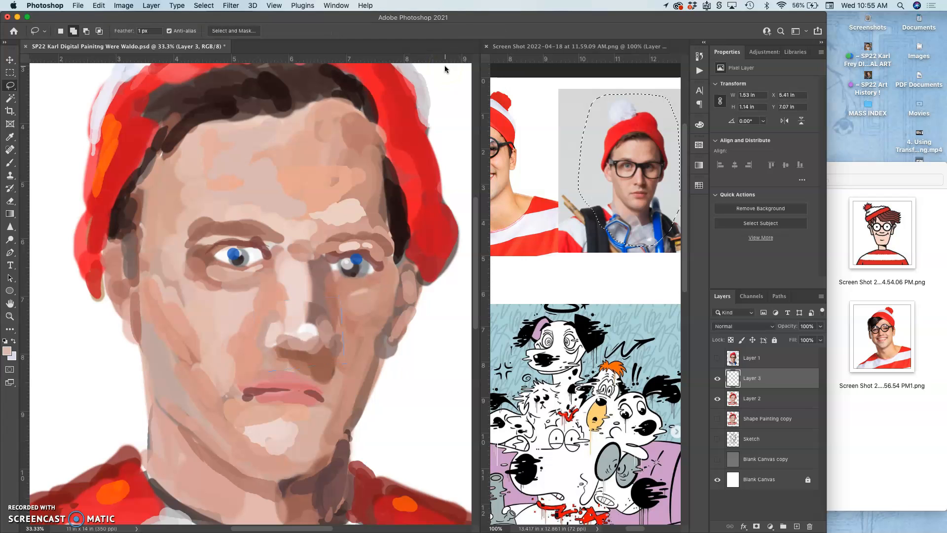
# Compare the face with and without the reshaped nose on Layer 3, and merge that layer with Layer 2.
pyautogui.click(718, 378)
pyautogui.click(718, 378)
pyautogui.click(718, 378)
pyautogui.click(718, 378)
pyautogui.click(718, 378)
pyautogui.click(718, 378)
pyautogui.keyDown('shift'); pyautogui.click(755, 400); pyautogui.keyUp('shift')
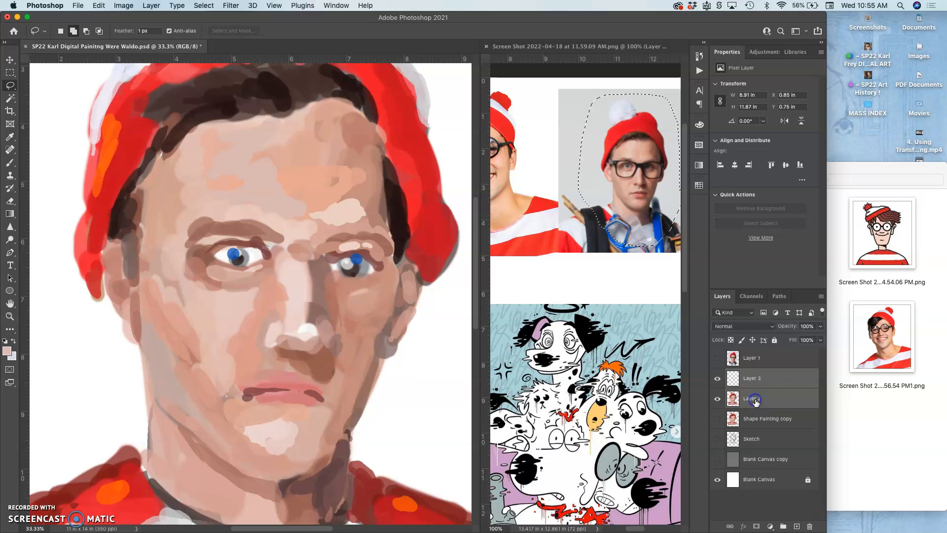
pyautogui.press('super+e')
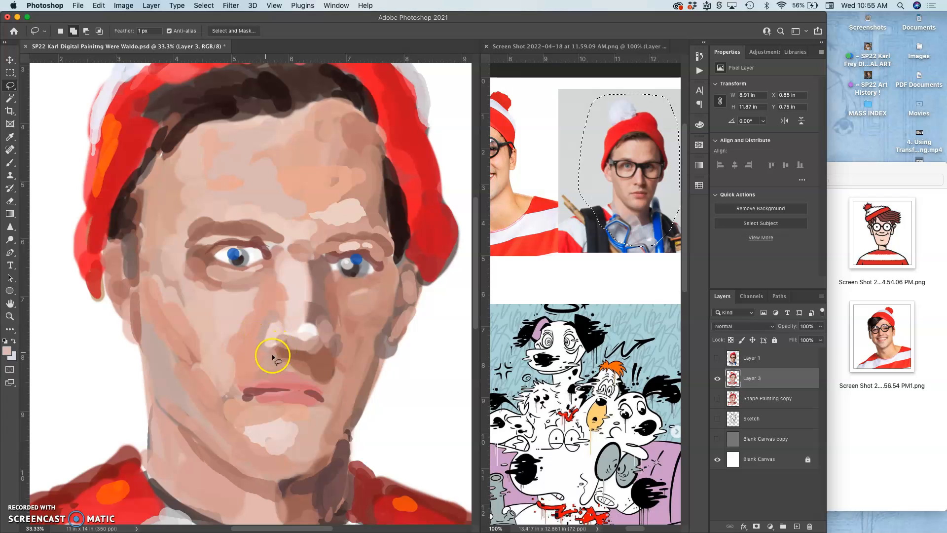
# Lasso around the mouth in an area about 1.85 in wide and copy it onto a new layer.
pyautogui.moveTo(300, 365)
pyautogui.mouseDown()
pyautogui.moveTo(274, 388)
pyautogui.moveTo(290, 395)
pyautogui.moveTo(268, 405)
pyautogui.moveTo(310, 388)
pyautogui.mouseUp()
pyautogui.moveTo(314, 294)
pyautogui.mouseDown()
pyautogui.moveTo(347, 420)
pyautogui.moveTo(336, 394)
pyautogui.mouseUp()
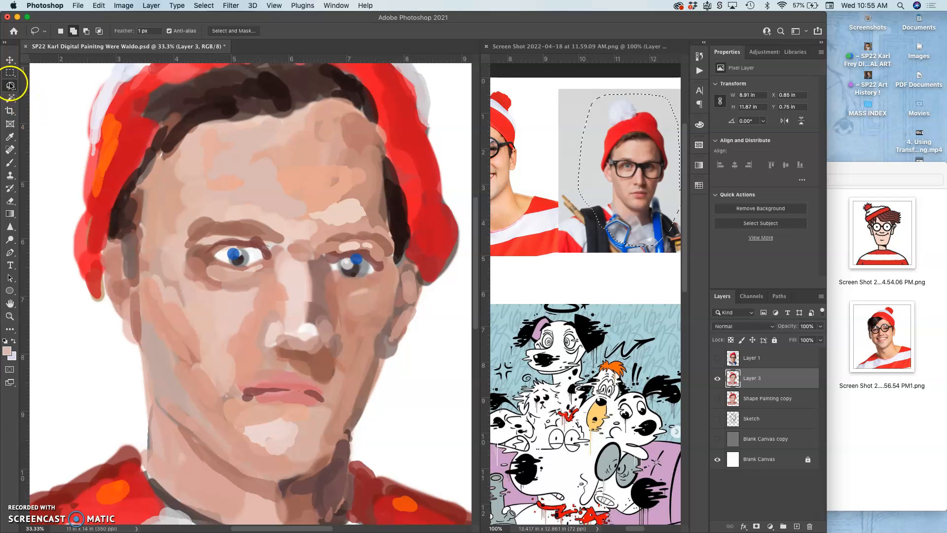
pyautogui.moveTo(301, 369)
pyautogui.mouseDown()
pyautogui.moveTo(277, 371)
pyautogui.moveTo(322, 380)
pyautogui.mouseUp()
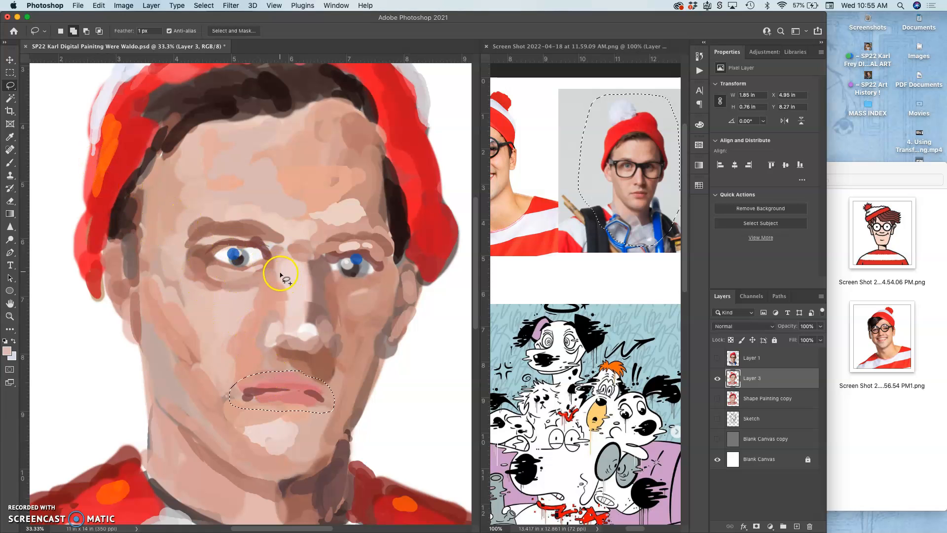
pyautogui.press('super+j')
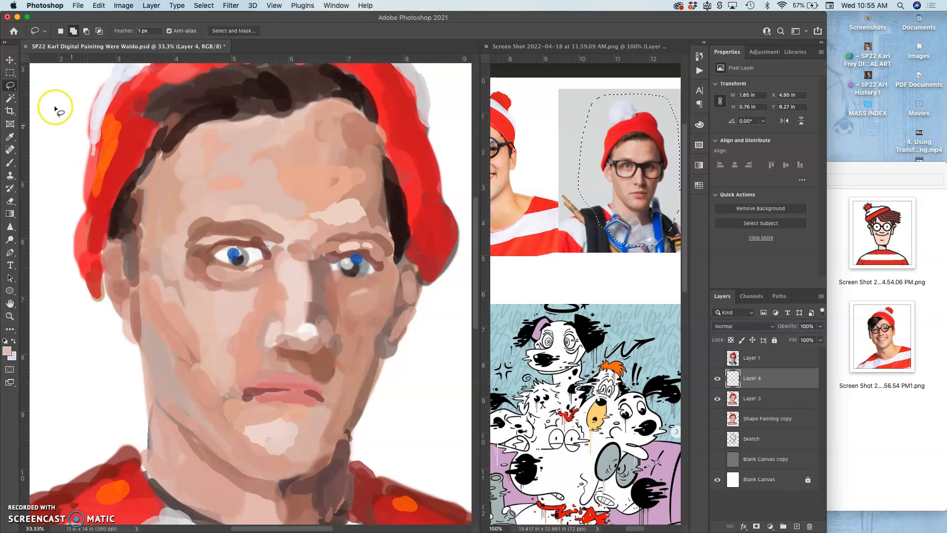
# Free-transform the copied mouth to about 109% width and 99% height, and apply the transformation.
pyautogui.press('super+t')
pyautogui.moveTo(336, 392)
pyautogui.mouseDown()
pyautogui.moveTo(346, 393)
pyautogui.moveTo(345, 383)
pyautogui.mouseUp()
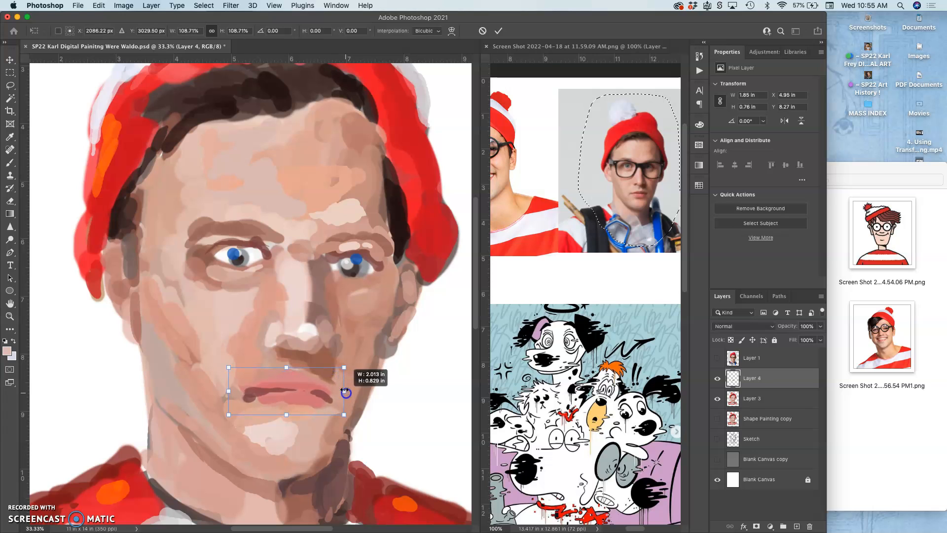
pyautogui.moveTo(286, 367); pyautogui.dragTo(304, 394)
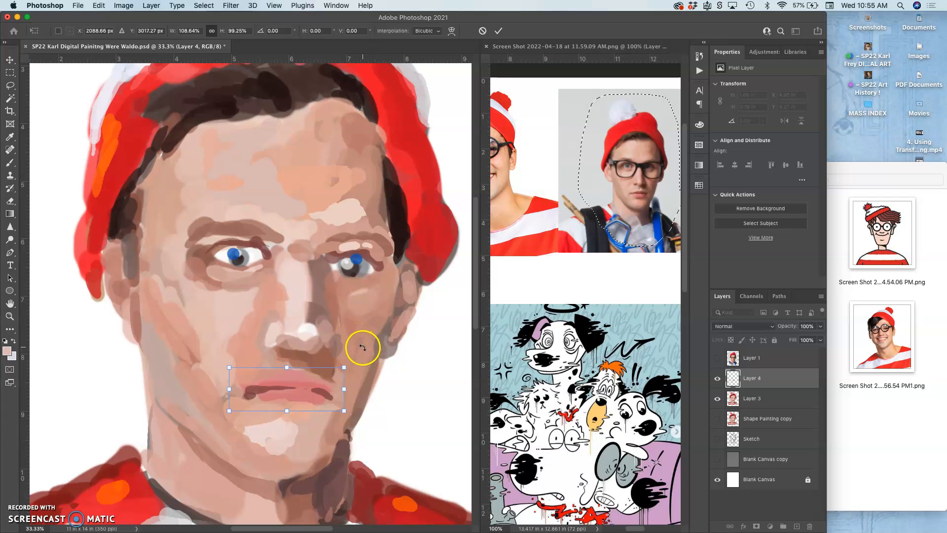
pyautogui.press('Return')
# Compare the face with and without the widened mouth layer and examine the whole portrait's proportions.
pyautogui.click(718, 378)
pyautogui.click(718, 379)
pyautogui.click(718, 379)
pyautogui.click(717, 378)
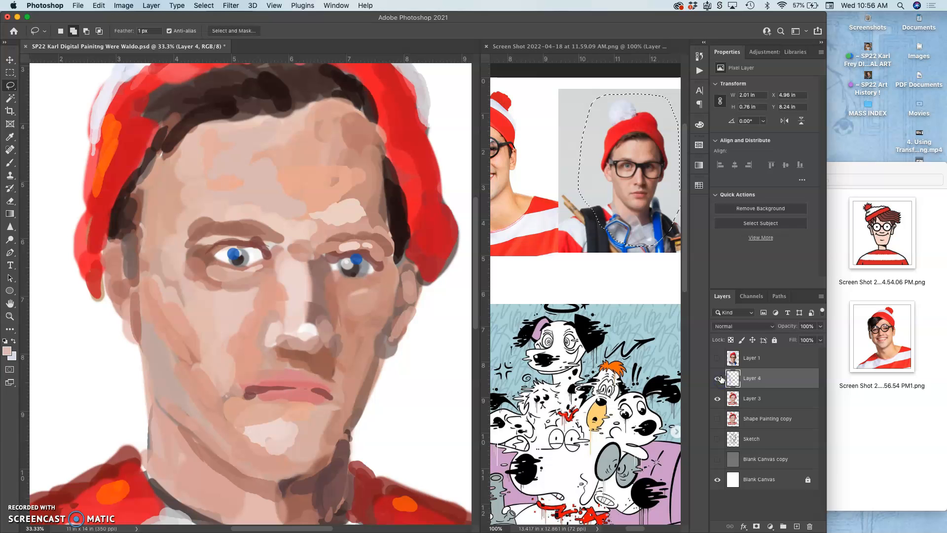
pyautogui.press('super+minus')
pyautogui.press('super+minus')
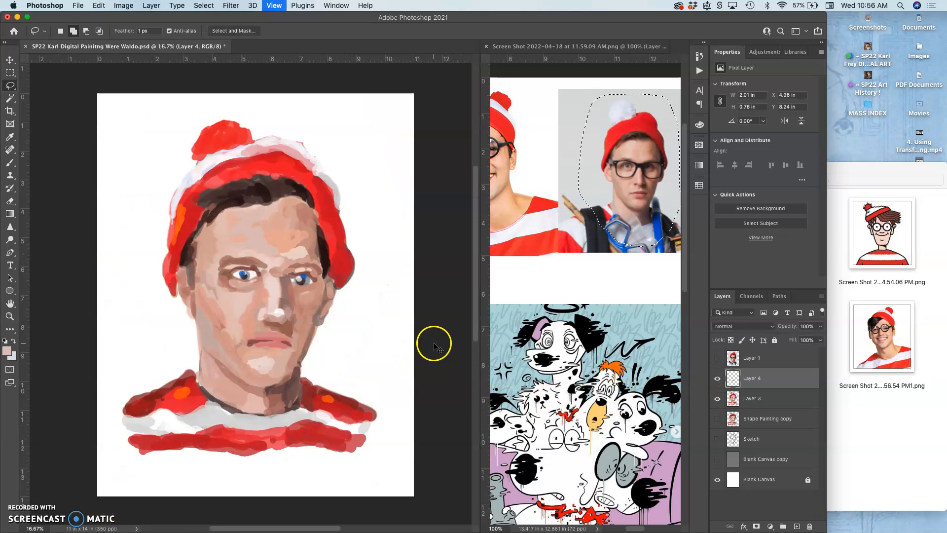
pyautogui.press('super+plus')
pyautogui.press('super+plus')
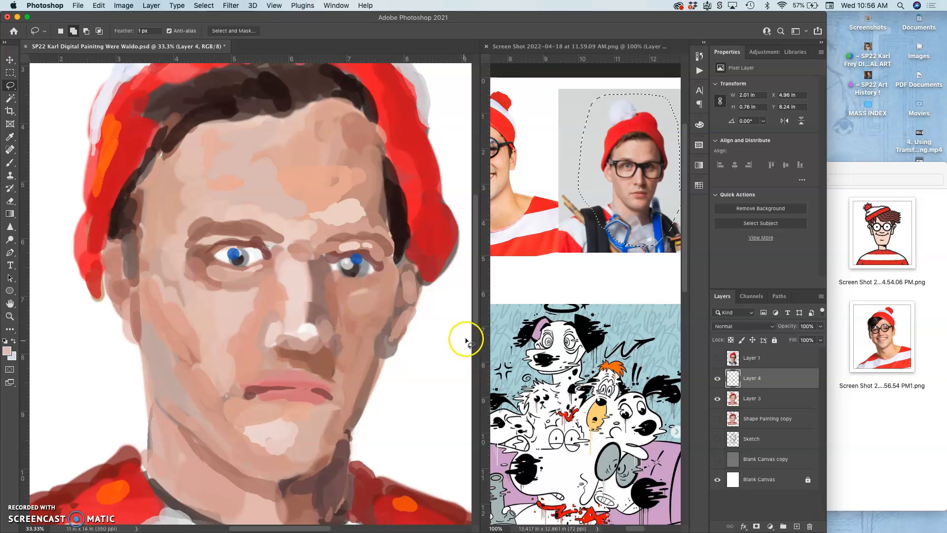
# Try flipping the copied mouth vertically in Free Transform, and flip it back to its original orientation.
pyautogui.press('super+t')
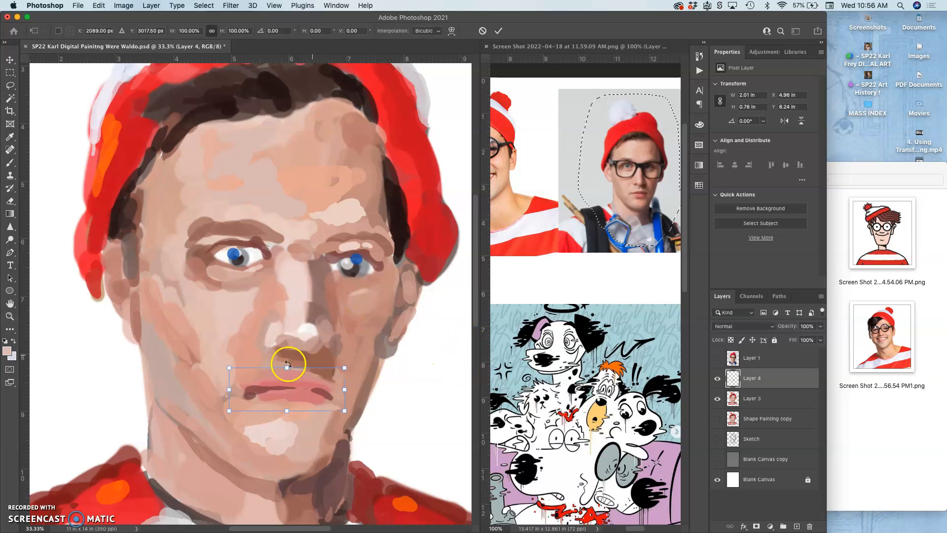
pyautogui.rightClick(301, 389)
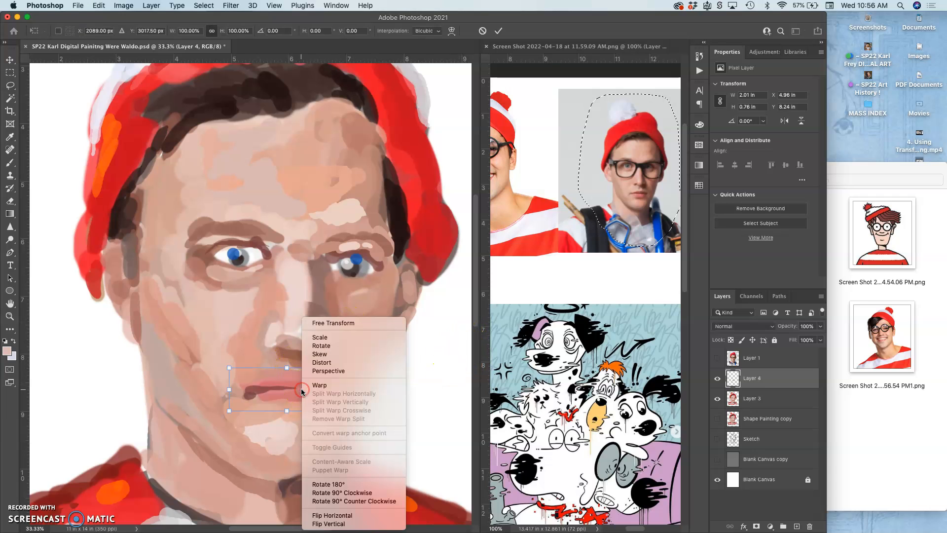
pyautogui.click(333, 523)
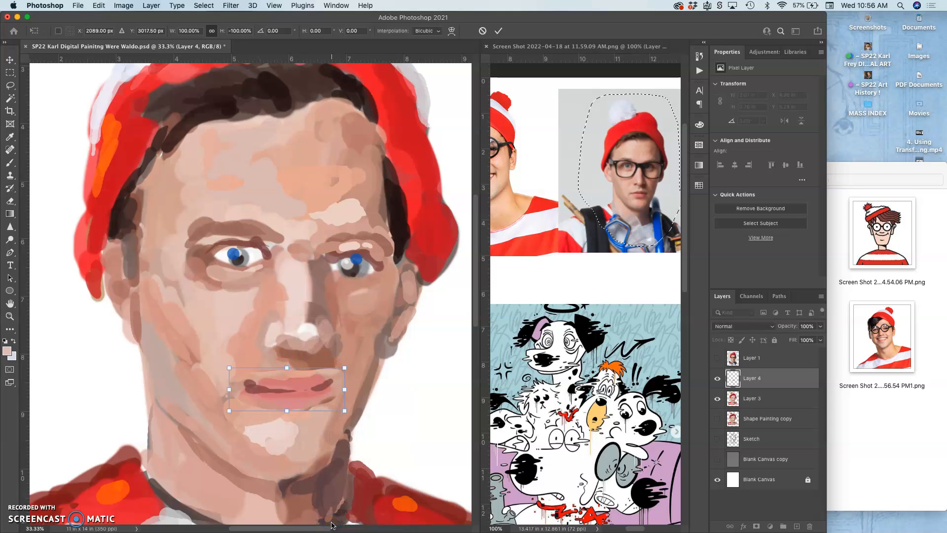
pyautogui.rightClick(307, 399)
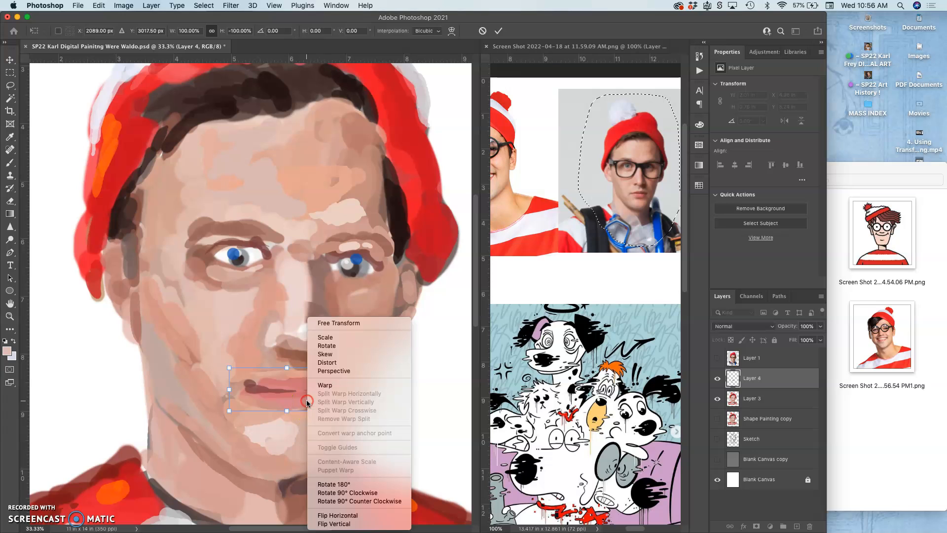
pyautogui.click(333, 523)
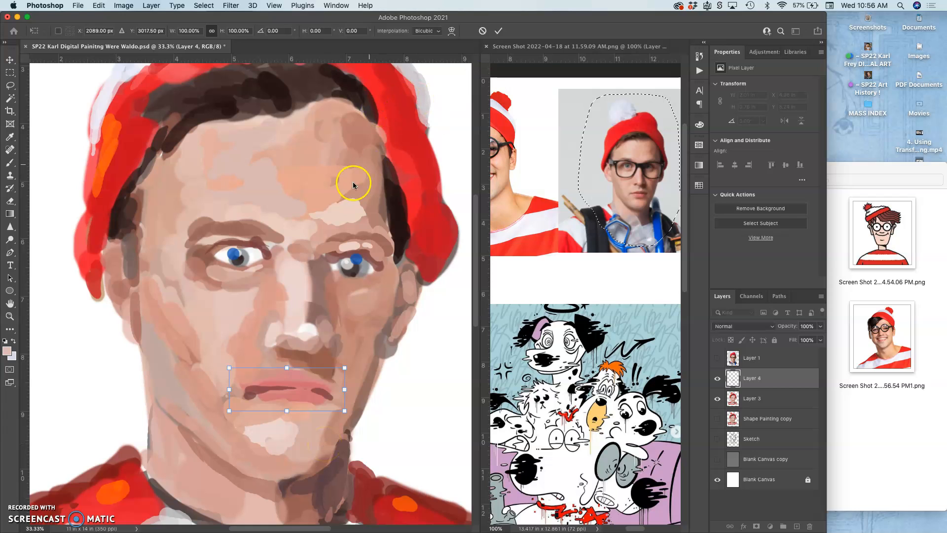
# Merge the copied mouth on Layer 4 with the painted portrait on Layer 3 into one layer.
pyautogui.click(10, 85)
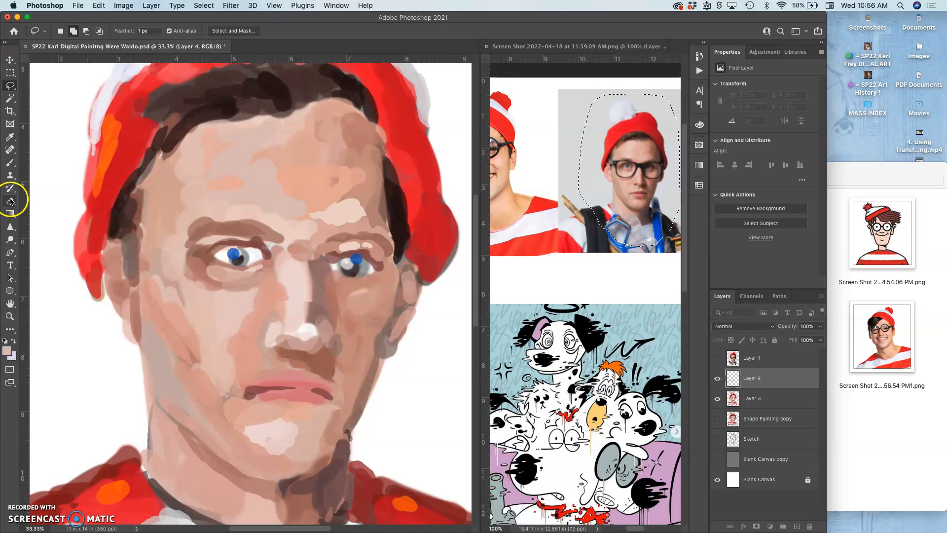
pyautogui.click(10, 163)
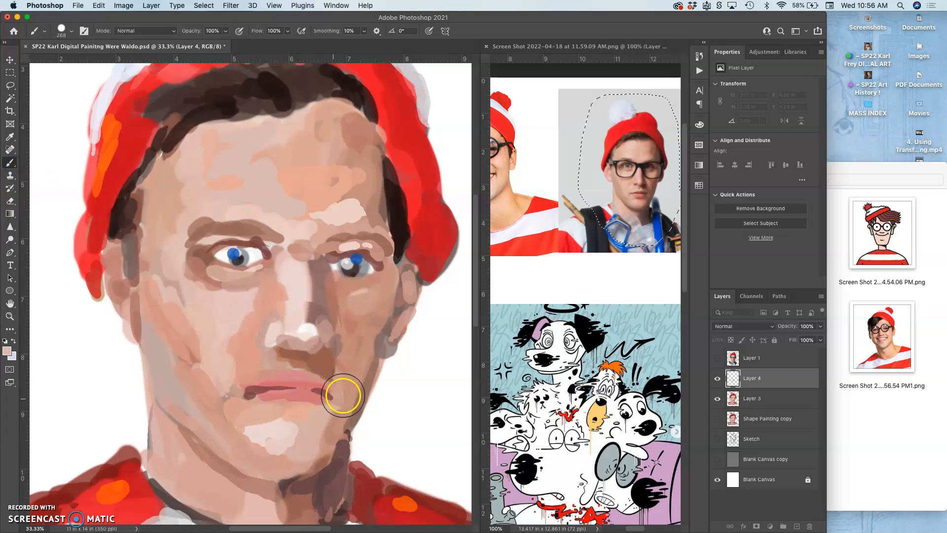
pyautogui.keyDown('shift'); pyautogui.click(749, 398); pyautogui.keyUp('shift')
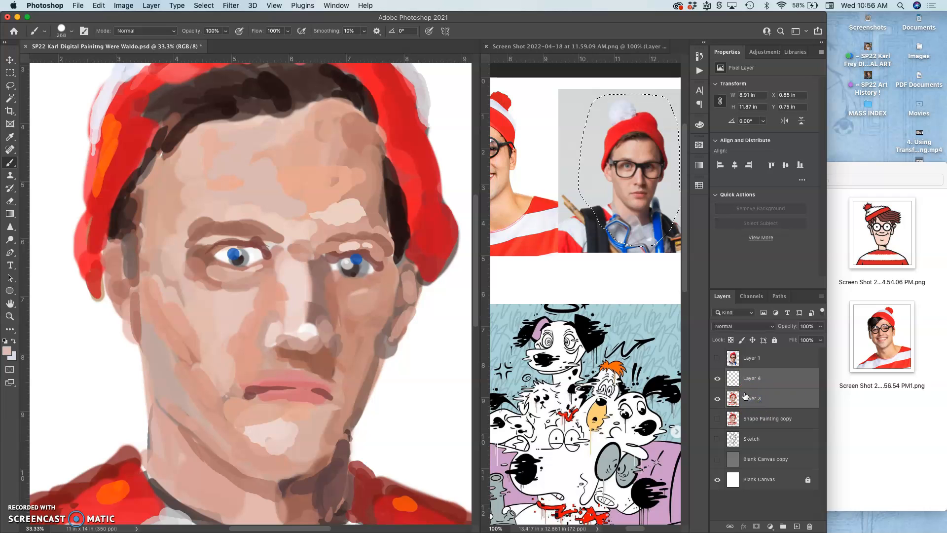
pyautogui.press('super+e')
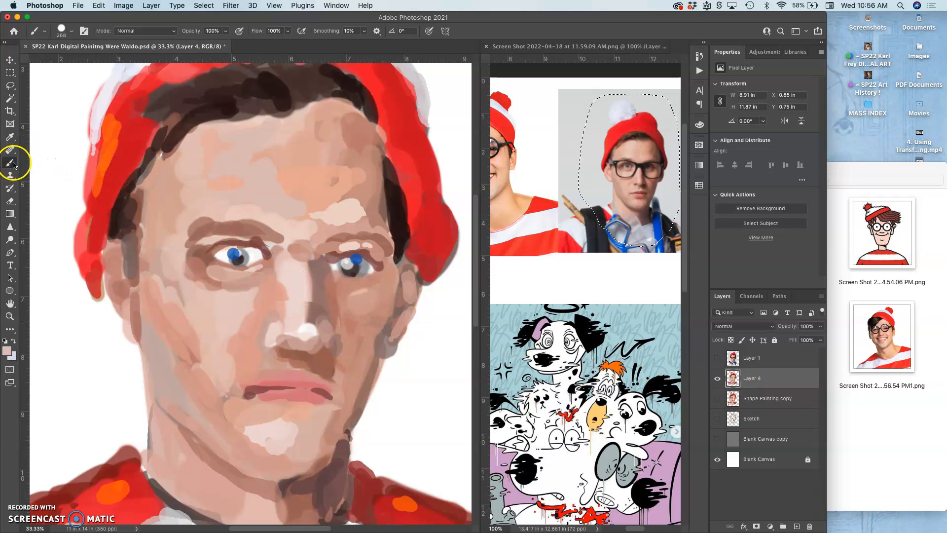
# Blend both corners of the mouth into the face with a 100 px Hard Round Pressure Size brush, using skin tones sampled nearby.
pyautogui.click(71, 33)
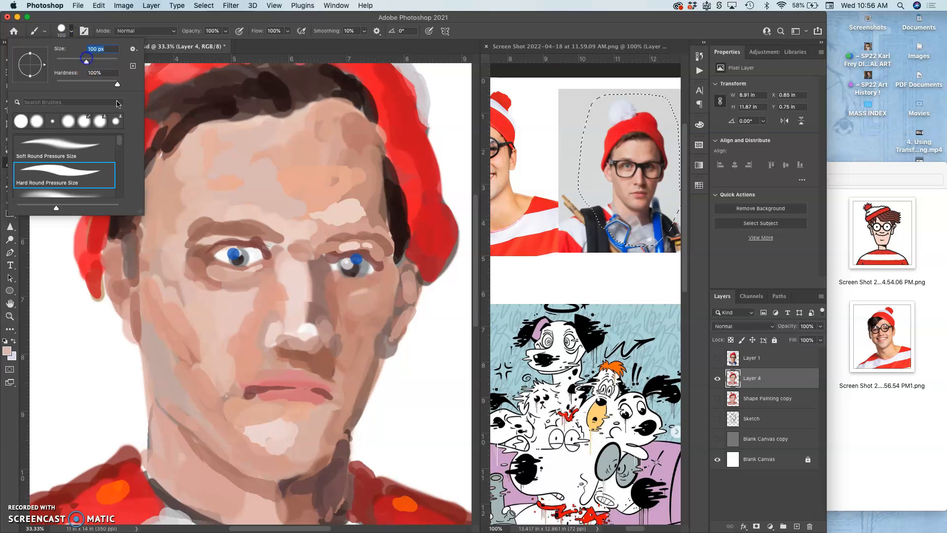
pyautogui.click(285, 220)
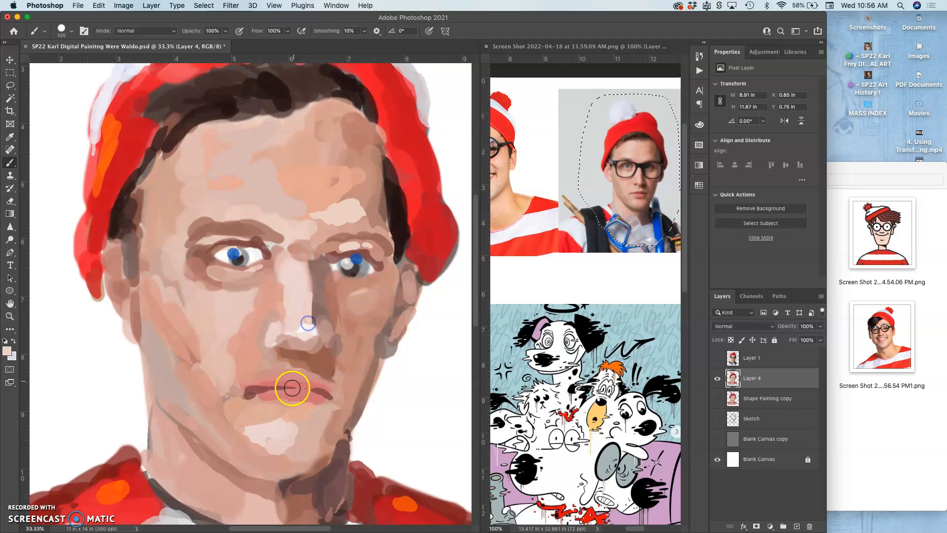
pyautogui.click(331, 393)
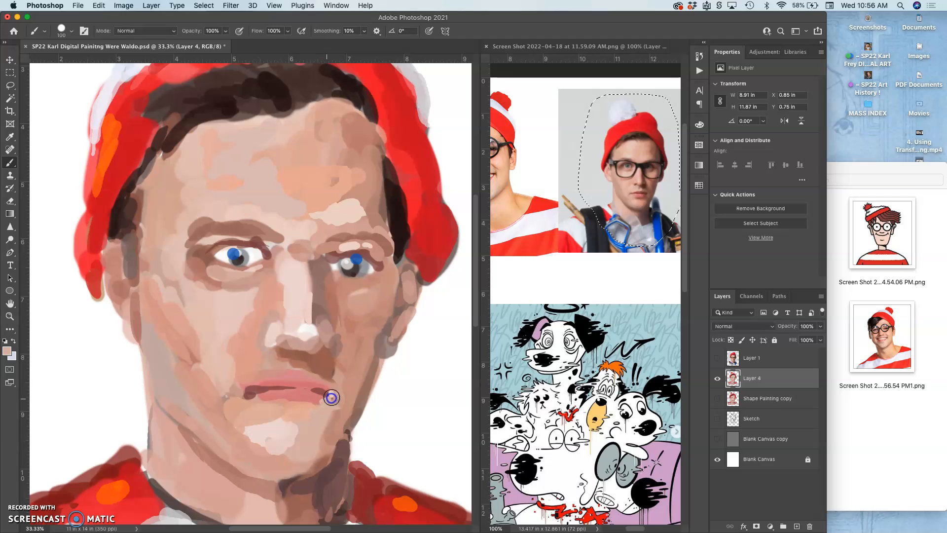
pyautogui.click(331, 393)
pyautogui.keyDown('alt'); pyautogui.click(245, 372); pyautogui.keyUp('alt')
pyautogui.click(246, 401)
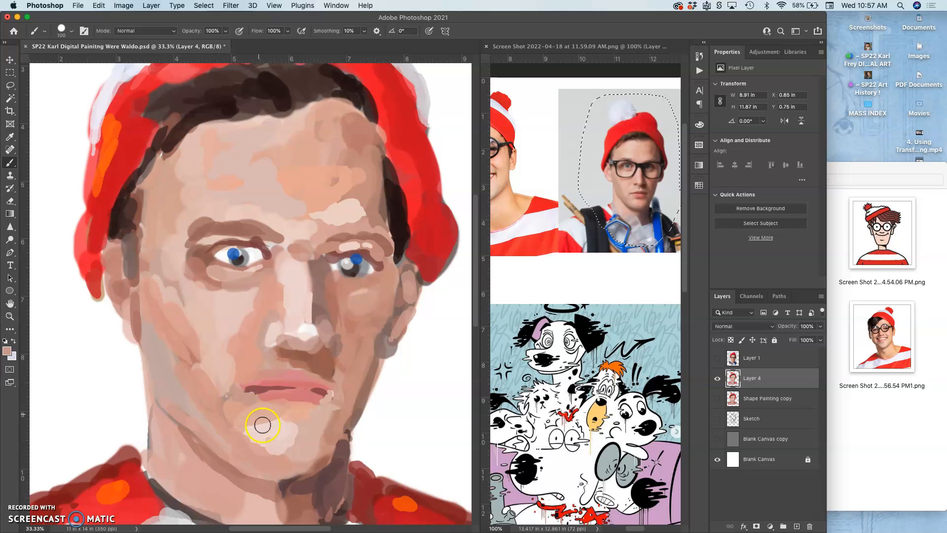
# Compare the exaggerated portrait on Layer 4 with the original Shape Painting copy at full-canvas view by alternating their visibility.
pyautogui.press('super+minus')
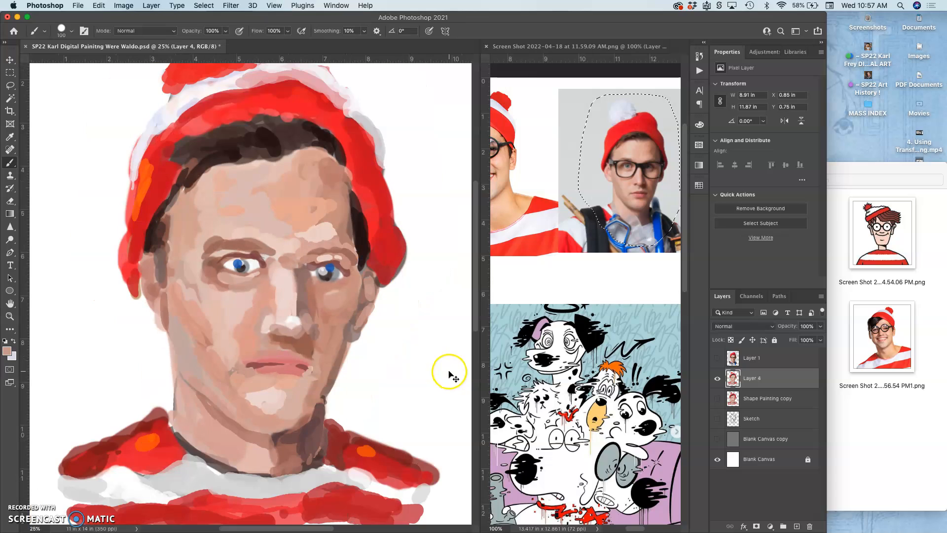
pyautogui.press('super+minus')
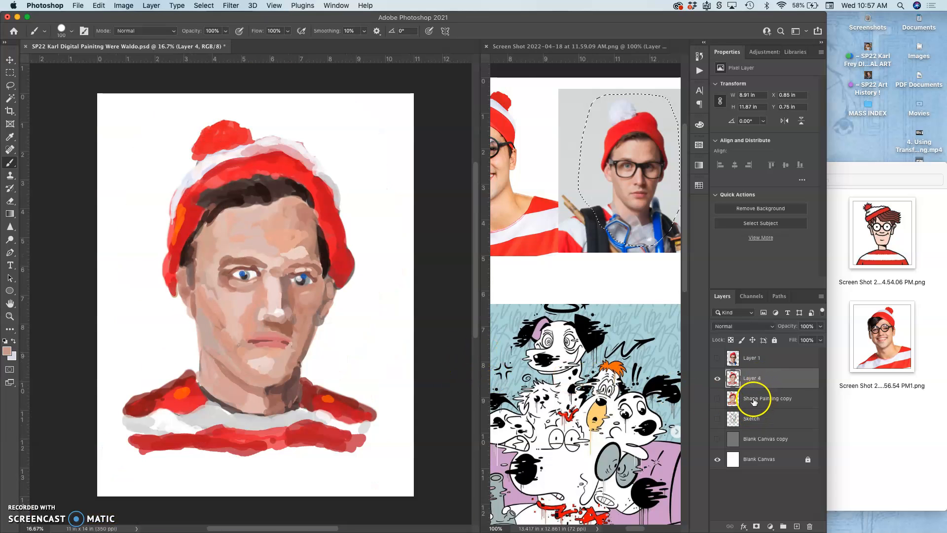
pyautogui.click(717, 398)
pyautogui.click(717, 378)
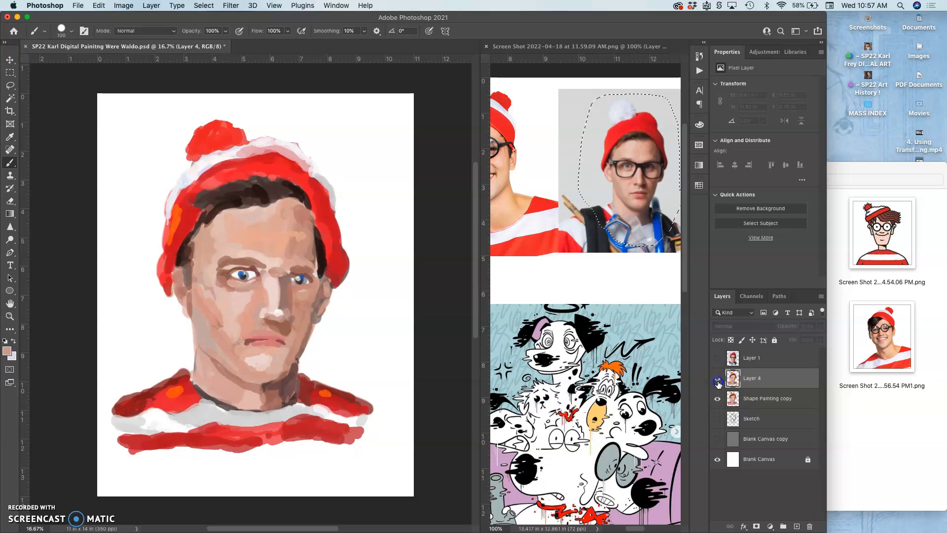
pyautogui.click(717, 378)
pyautogui.click(717, 399)
pyautogui.click(725, 397)
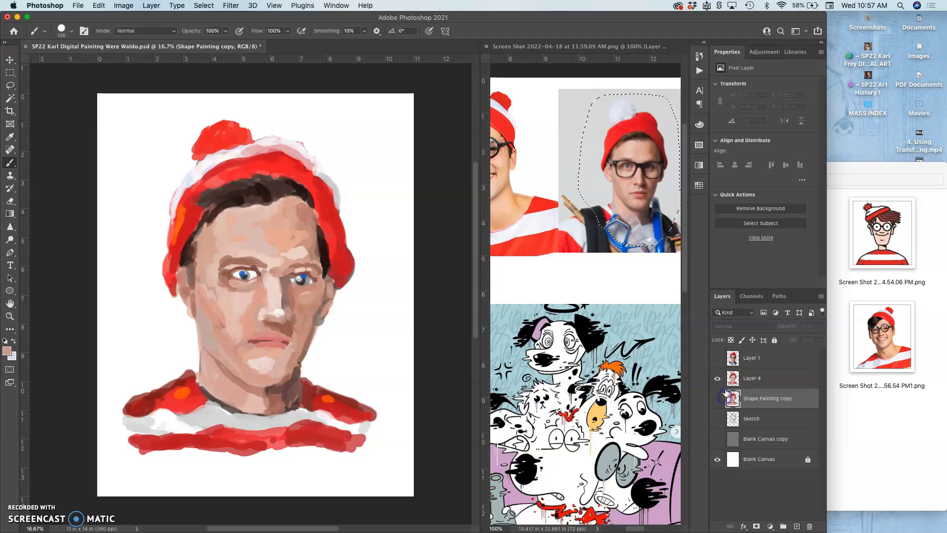
pyautogui.click(718, 378)
pyautogui.click(718, 379)
pyautogui.click(718, 399)
pyautogui.click(717, 378)
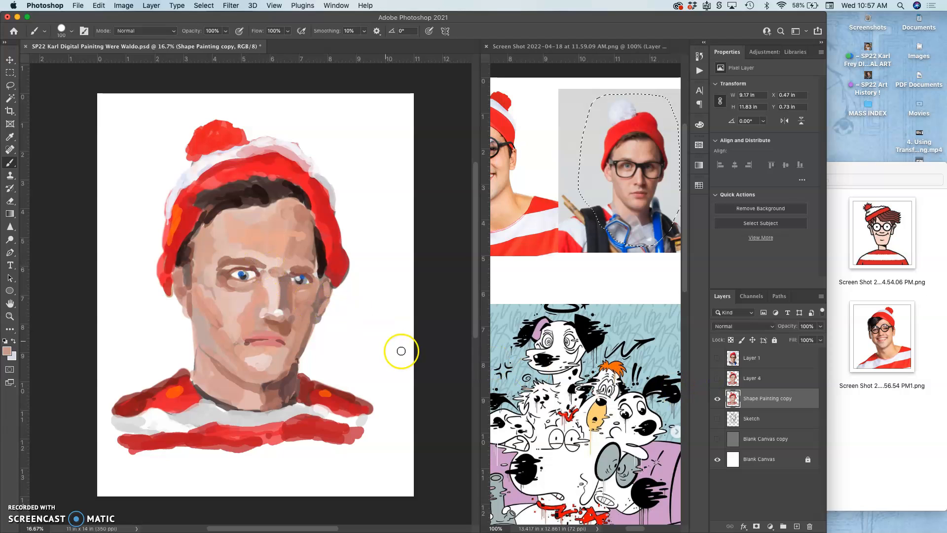
pyautogui.click(717, 379)
pyautogui.click(718, 399)
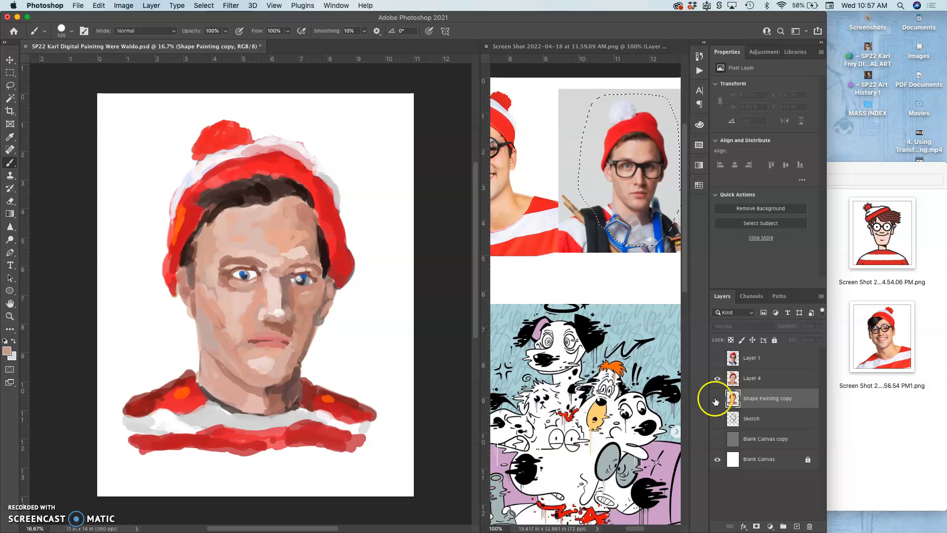
# Delete the Shape Painting copy layer and the Layer 1 reference layer.
pyautogui.click(763, 399)
pyautogui.press('Delete')
pyautogui.click(718, 360)
pyautogui.click(718, 360)
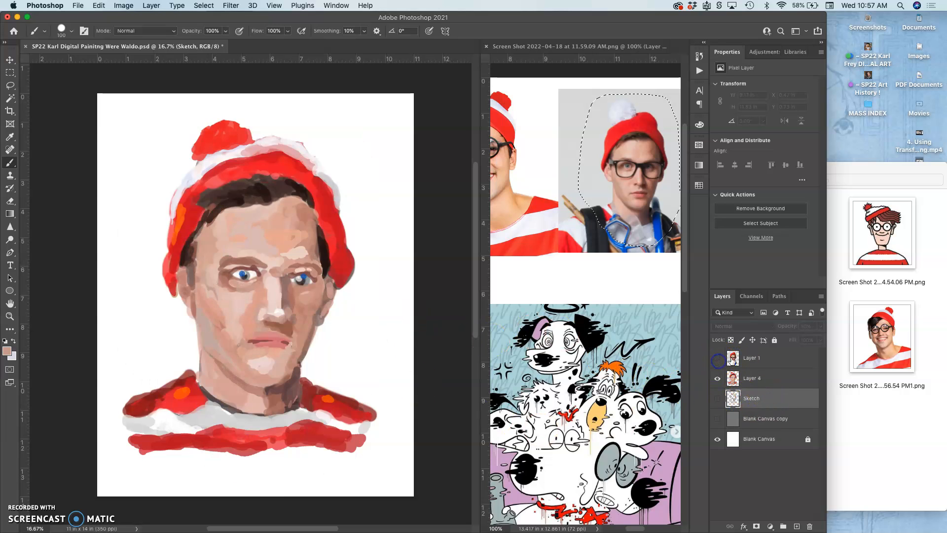
pyautogui.click(753, 361)
pyautogui.press('Delete')
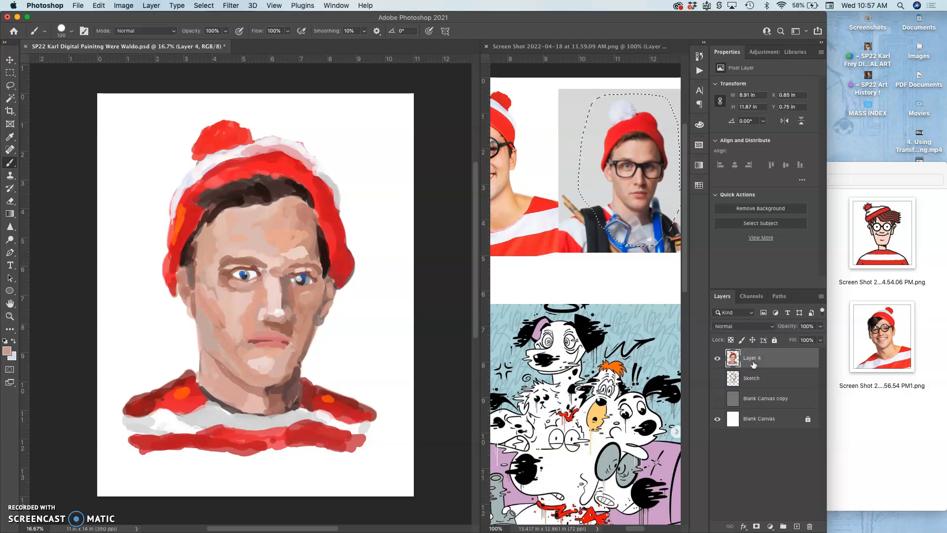
# Compare the Sketch layer with the painting, above and beneath Layer 4, and leave the sketch hidden underneath.
pyautogui.click(718, 379)
pyautogui.click(719, 380)
pyautogui.moveTo(750, 378); pyautogui.dragTo(750, 351)
pyautogui.click(717, 358)
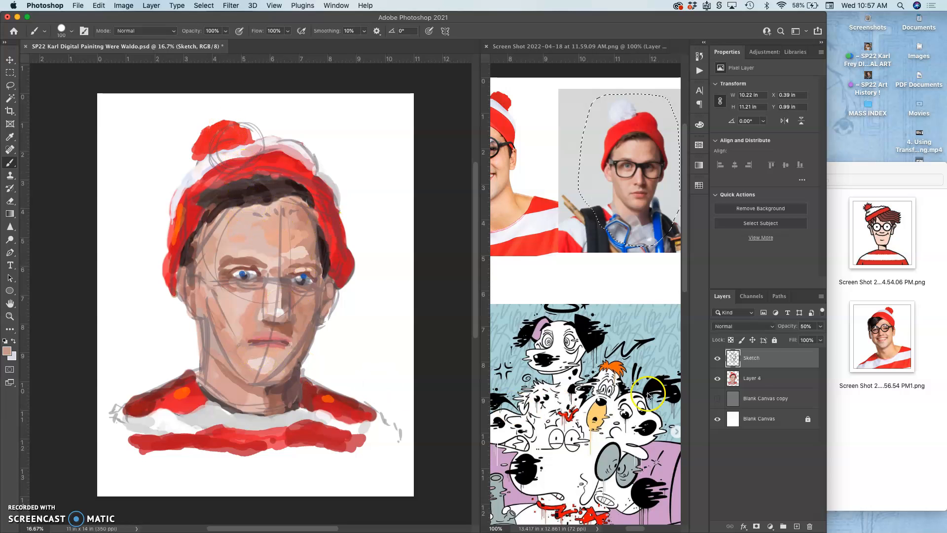
pyautogui.moveTo(753, 359); pyautogui.dragTo(752, 386)
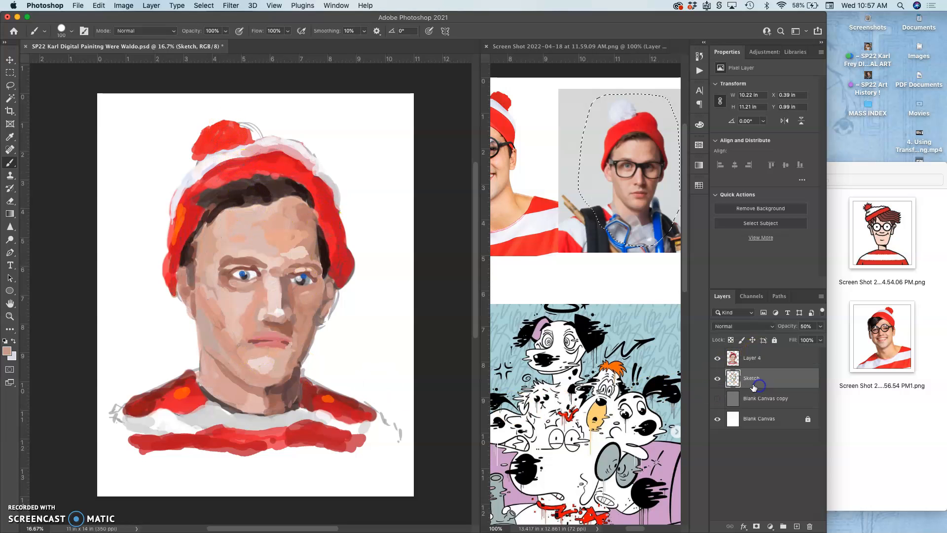
pyautogui.click(717, 358)
pyautogui.click(726, 358)
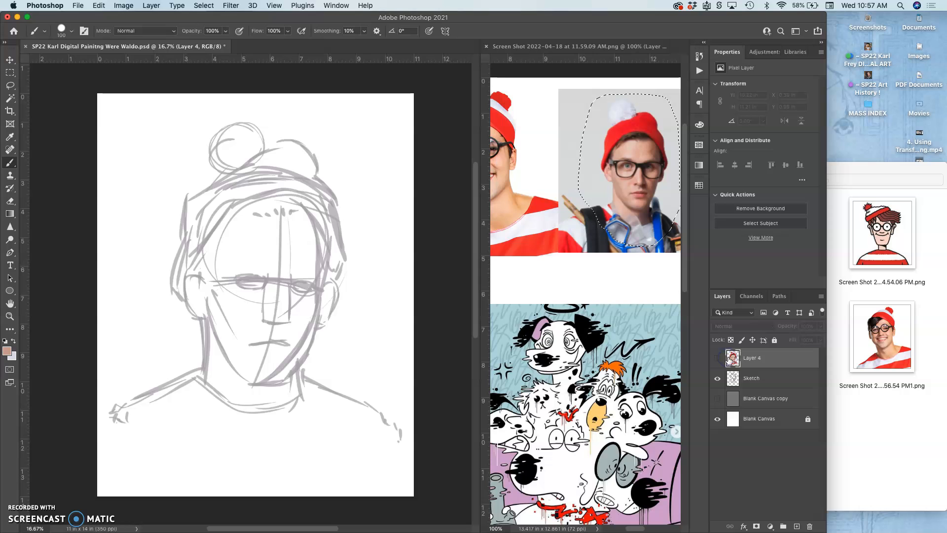
pyautogui.click(719, 359)
pyautogui.click(717, 379)
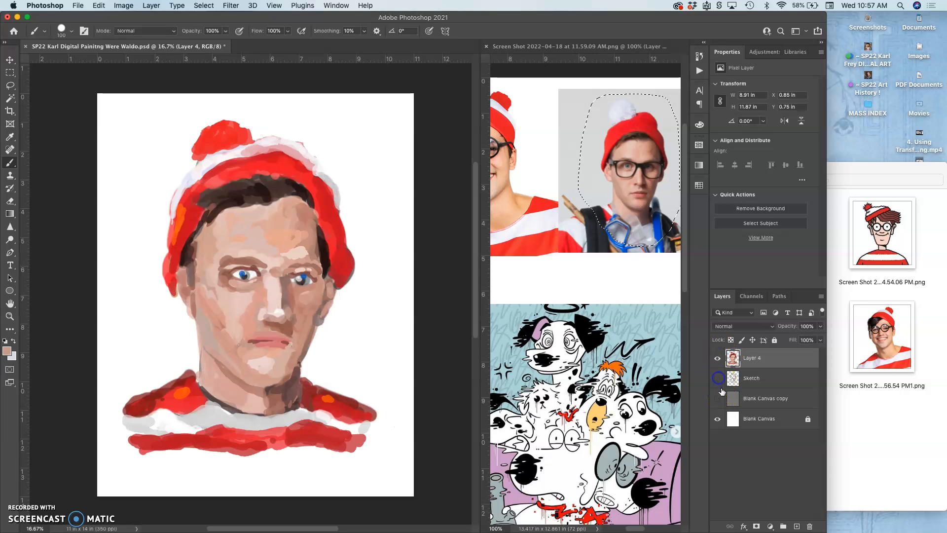
# Show the gray Blank Canvas copy layer as the background and lock Layer 4.
pyautogui.click(718, 399)
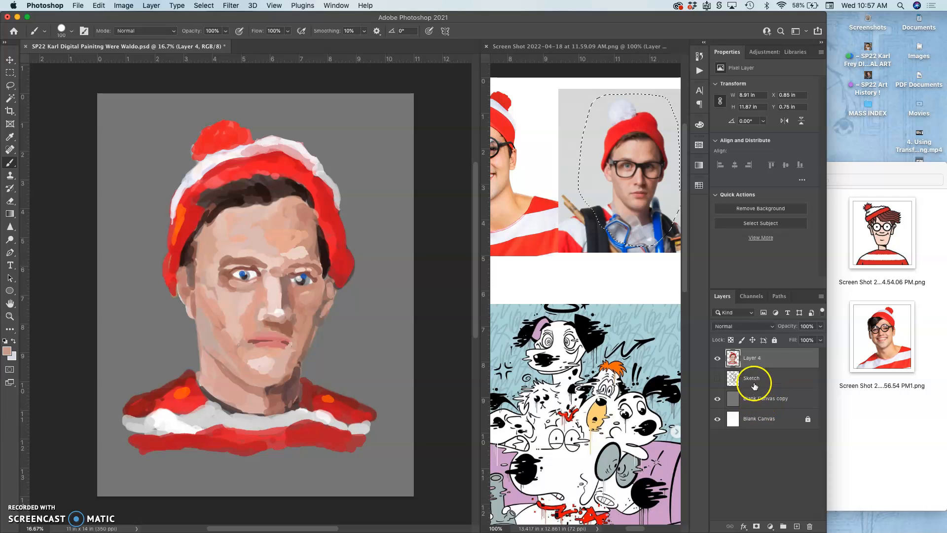
pyautogui.click(775, 341)
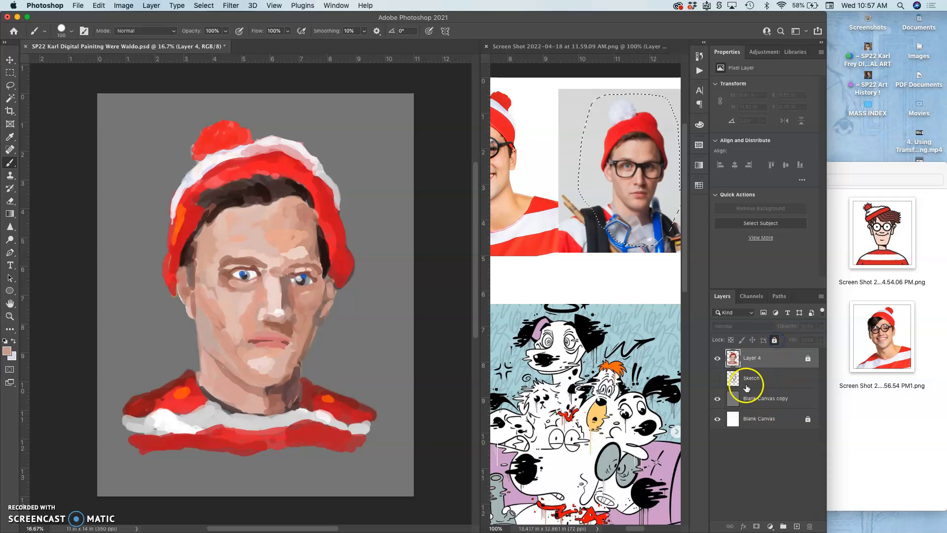
pyautogui.click(718, 358)
pyautogui.click(717, 359)
# Add a new layer above Layer 4 and paint red, near-black, brown and blue palette swatches down the canvas's right side from sampled portrait colors.
pyautogui.click(796, 527)
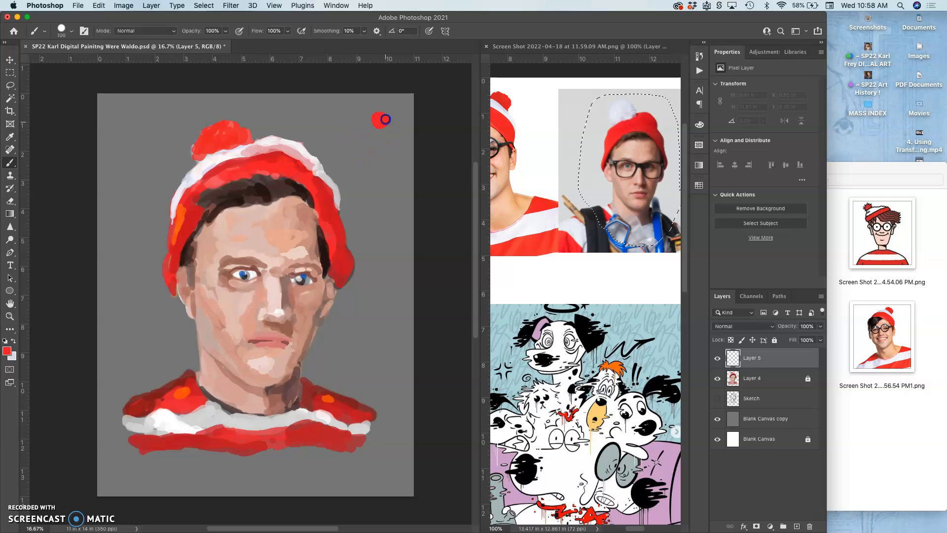
pyautogui.keyDown('alt'); pyautogui.click(258, 191); pyautogui.keyUp('alt')
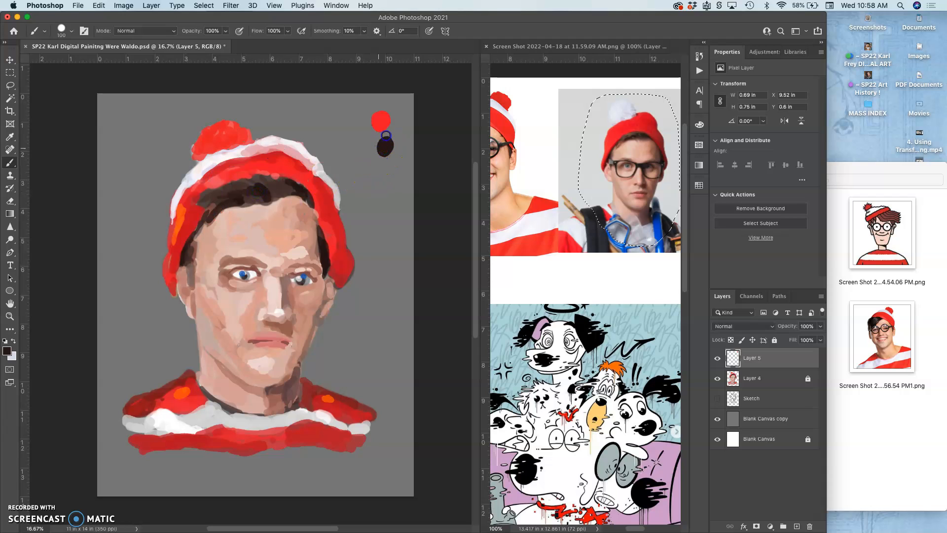
pyautogui.moveTo(383, 151)
pyautogui.mouseDown()
pyautogui.moveTo(283, 196)
pyautogui.moveTo(392, 182)
pyautogui.mouseUp()
pyautogui.keyDown('alt'); pyautogui.click(213, 205); pyautogui.keyUp('alt')
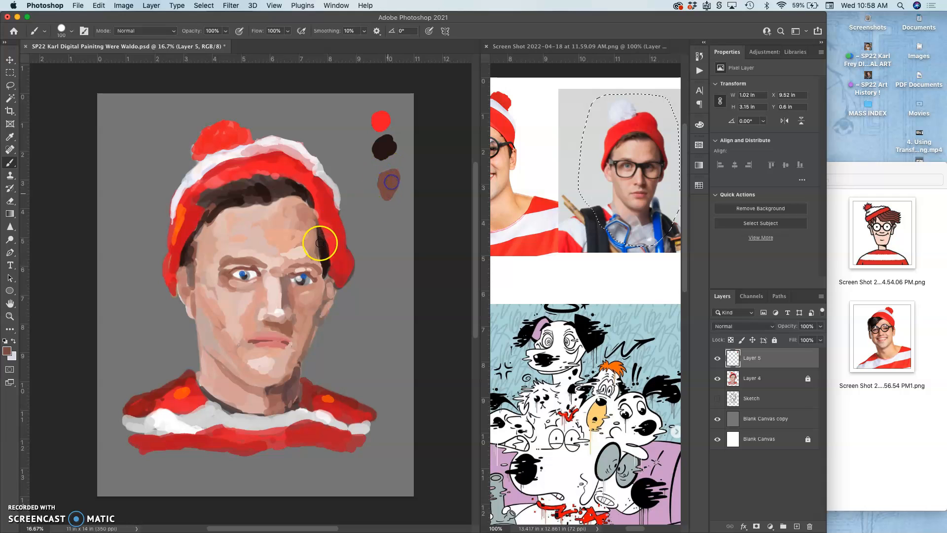
pyautogui.keyDown('alt'); pyautogui.click(245, 273); pyautogui.keyUp('alt')
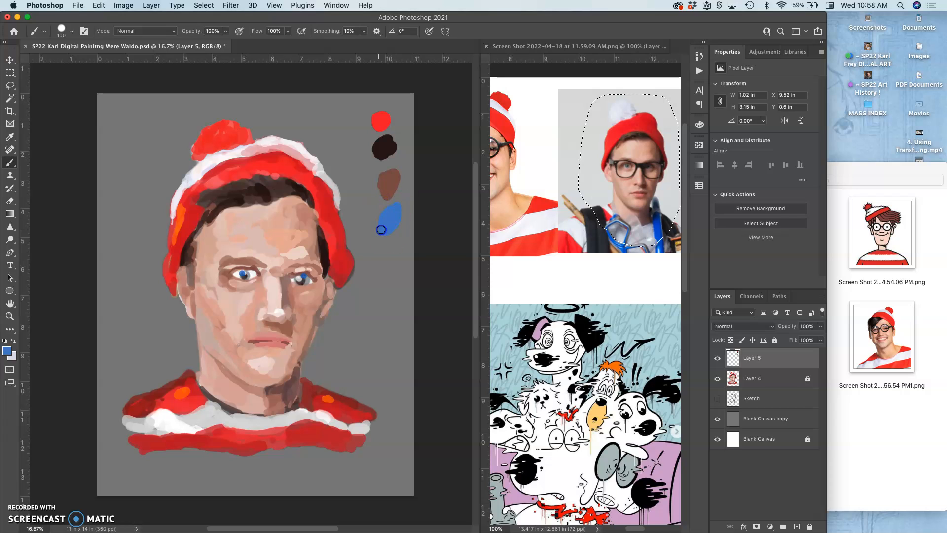
# Extend the swatch column with white, pink and orange swatches, sampling the white from the hat brim and the orange from the shirt.
pyautogui.keyDown('alt'); pyautogui.click(186, 183); pyautogui.keyUp('alt')
pyautogui.moveTo(381, 253); pyautogui.dragTo(391, 246)
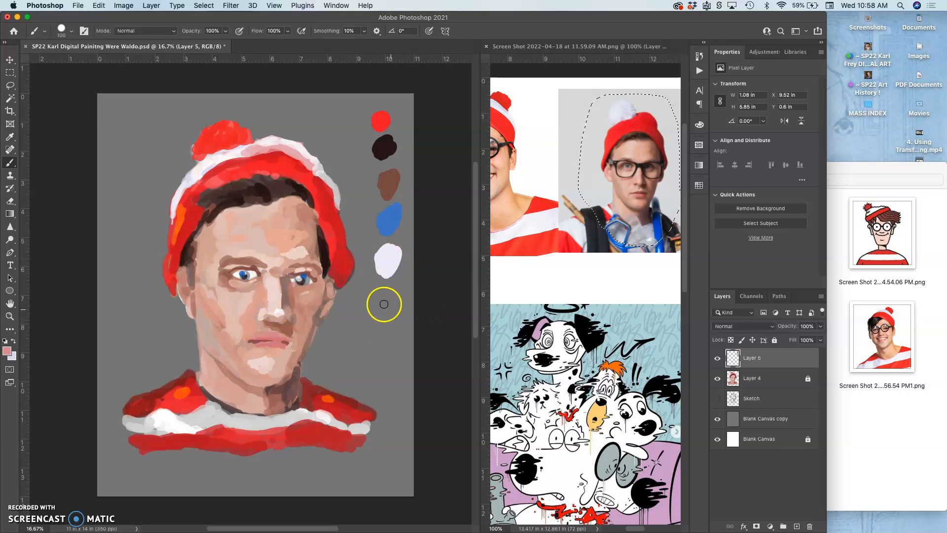
pyautogui.moveTo(391, 314); pyautogui.dragTo(387, 309)
pyautogui.keyDown('alt'); pyautogui.click(327, 397); pyautogui.keyUp('alt')
pyautogui.moveTo(384, 343); pyautogui.dragTo(389, 342)
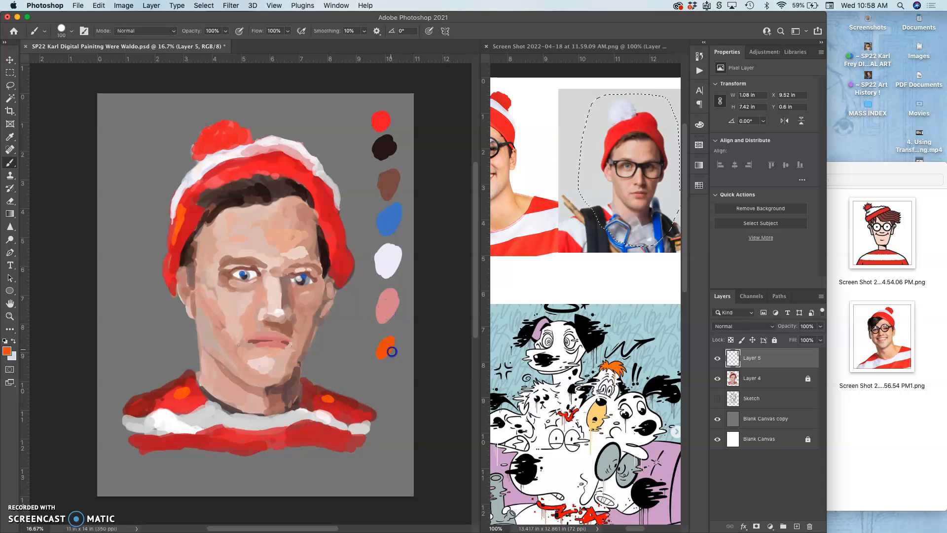
# Add a yellow swatch below the orange one and a light purple swatch beside the red one, sampling colors from the cartoon dog illustration.
pyautogui.keyDown('alt'); pyautogui.click(597, 410); pyautogui.keyUp('alt')
pyautogui.moveTo(388, 383); pyautogui.dragTo(397, 381)
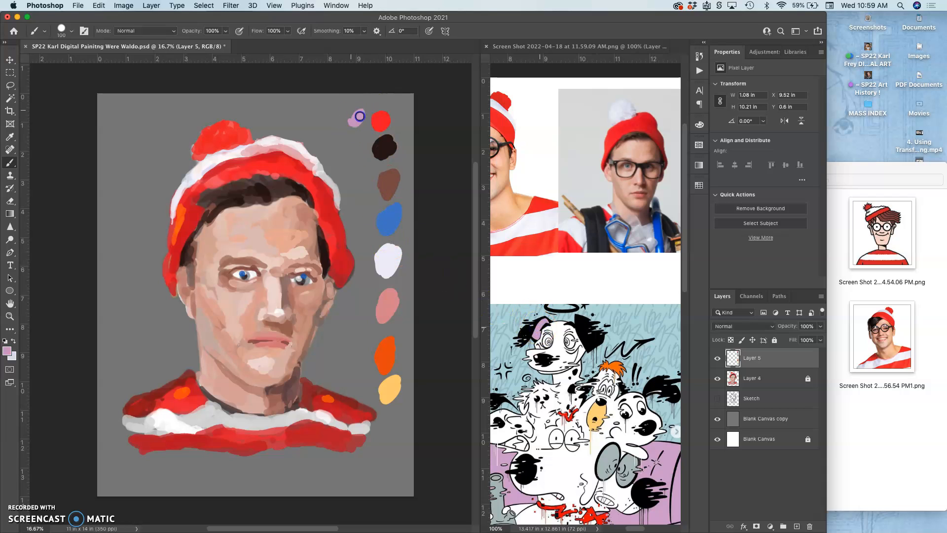
pyautogui.moveTo(347, 131); pyautogui.dragTo(352, 125)
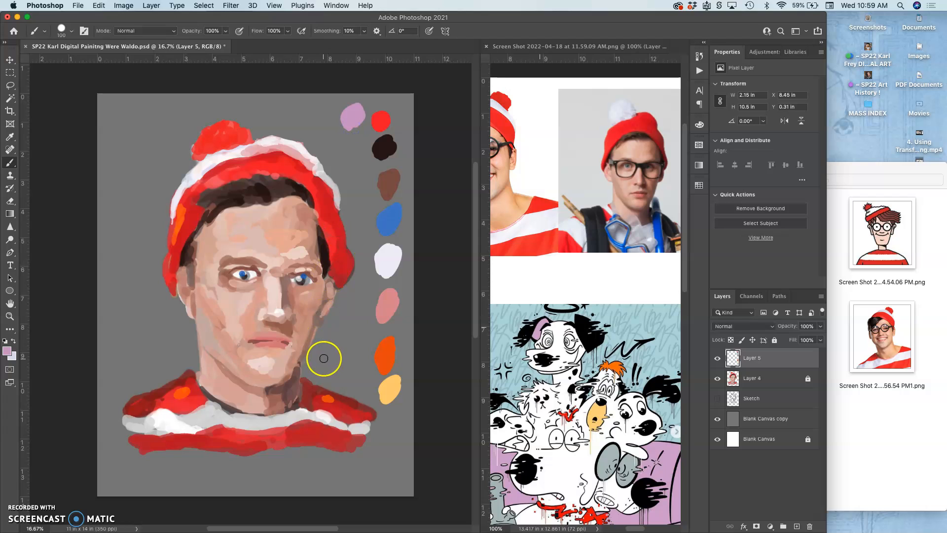
# Continue the palette along the canvas's upper edge with a gray-brown swatch and a dark brown swatch sampled from the portrait's face and hair.
pyautogui.keyDown('alt'); pyautogui.click(261, 305); pyautogui.keyUp('alt')
pyautogui.keyDown('alt'); pyautogui.click(191, 274); pyautogui.keyUp('alt')
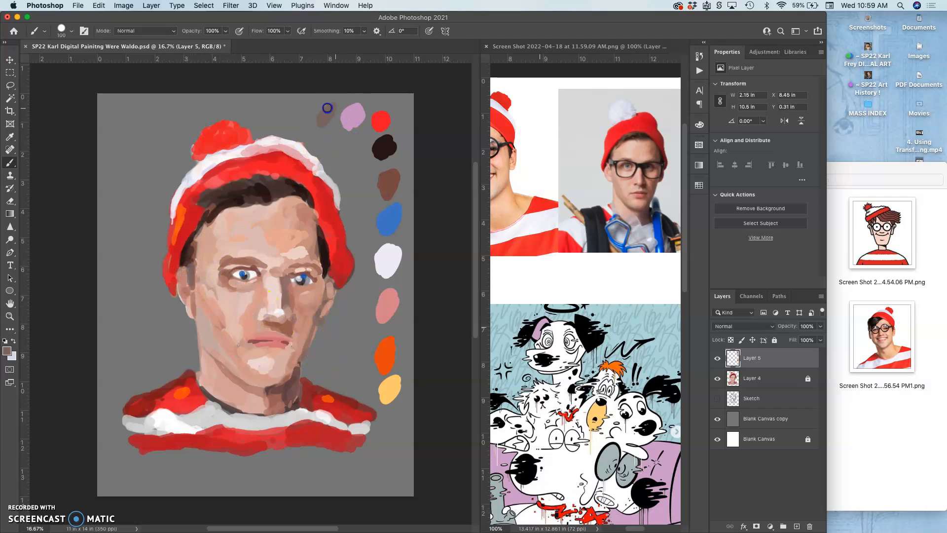
pyautogui.moveTo(329, 112); pyautogui.dragTo(320, 116)
pyautogui.keyDown('alt'); pyautogui.click(266, 191); pyautogui.keyUp('alt')
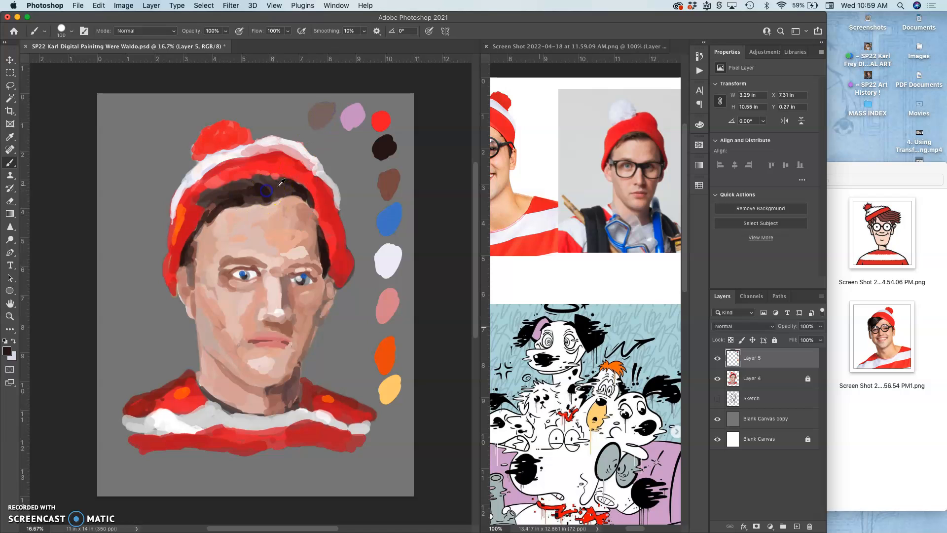
pyautogui.keyDown('alt'); pyautogui.click(215, 199); pyautogui.keyUp('alt')
pyautogui.moveTo(289, 109); pyautogui.dragTo(289, 110)
pyautogui.moveTo(289, 104); pyautogui.dragTo(289, 104)
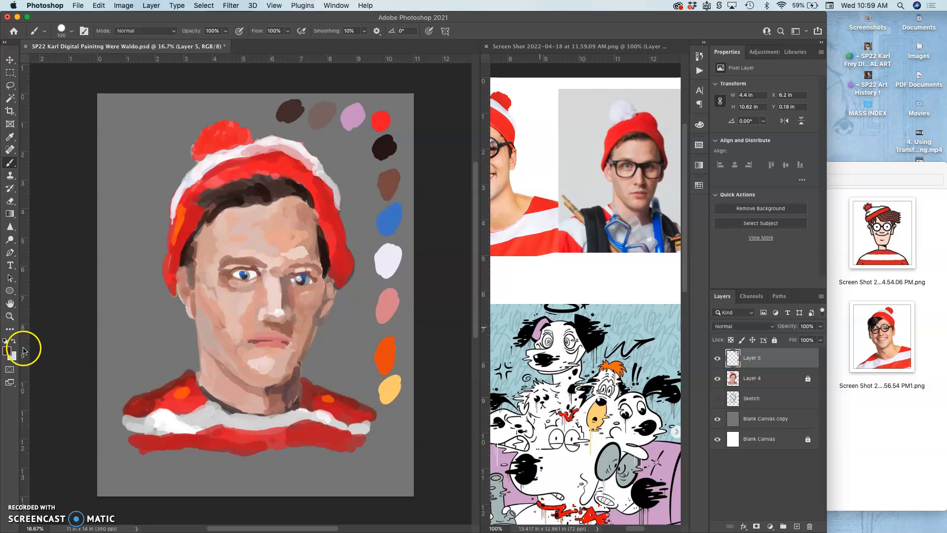
# Check the foreground color, show the document's color swatches and look through the recent and preset colors.
pyautogui.click(7, 351)
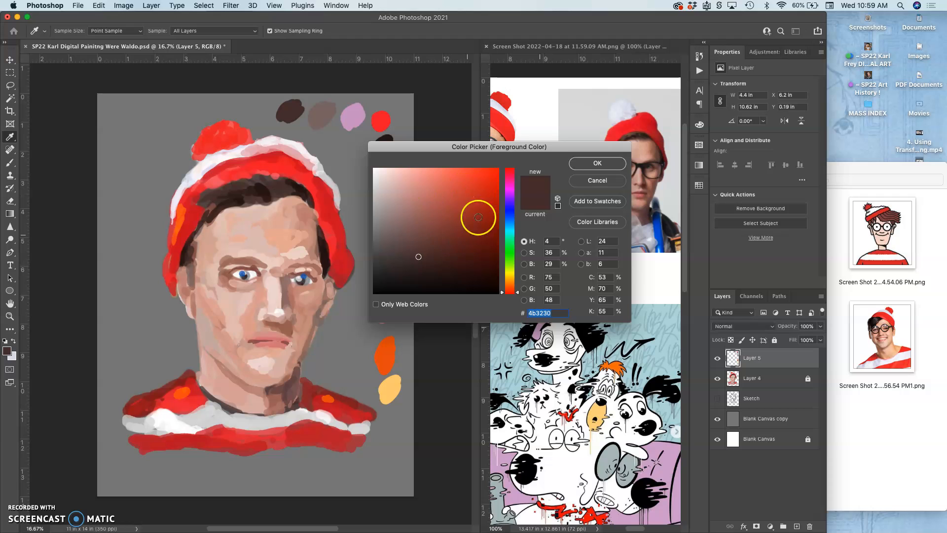
pyautogui.click(797, 56)
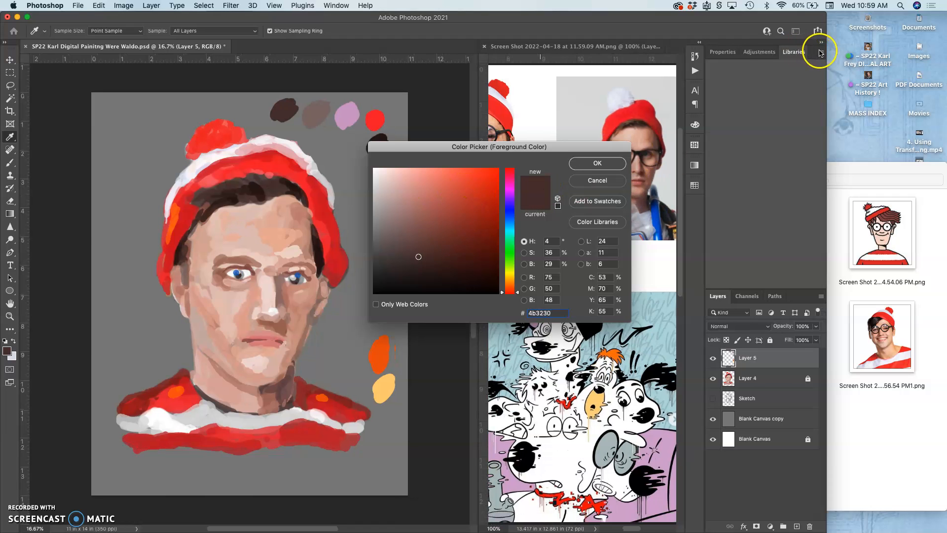
pyautogui.click(759, 52)
pyautogui.click(729, 54)
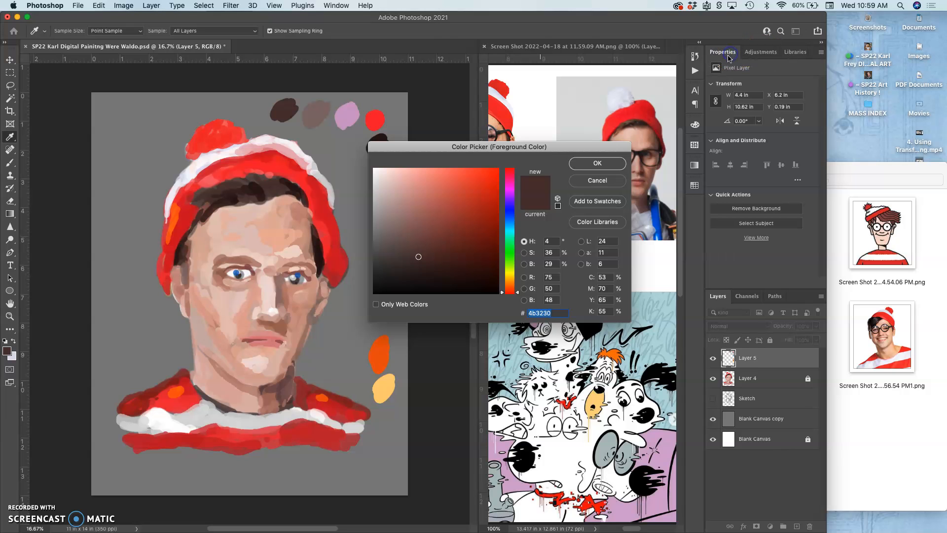
pyautogui.click(336, 5)
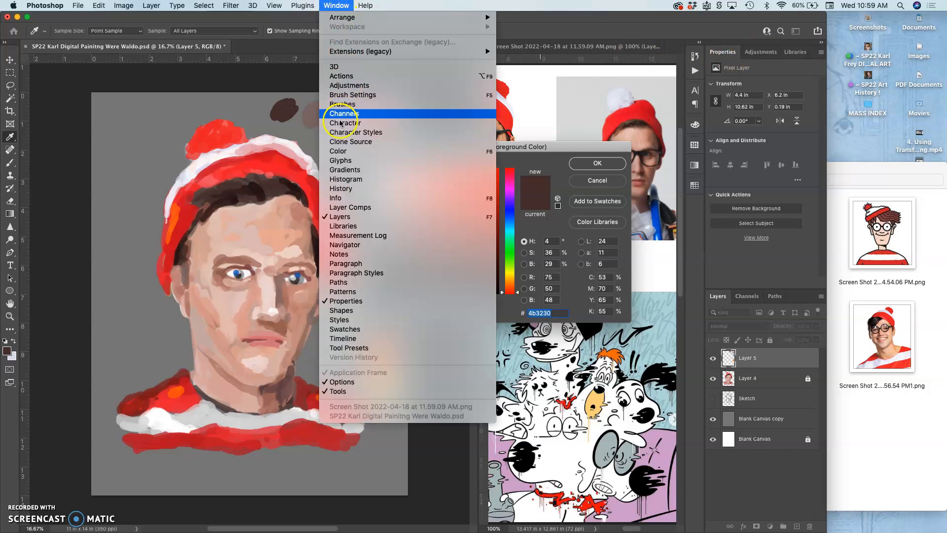
pyautogui.click(345, 329)
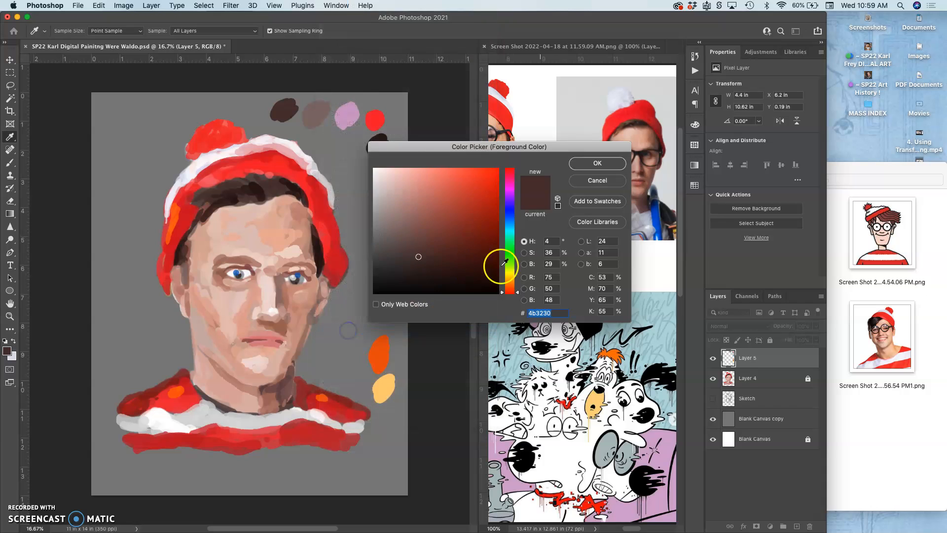
pyautogui.click(600, 163)
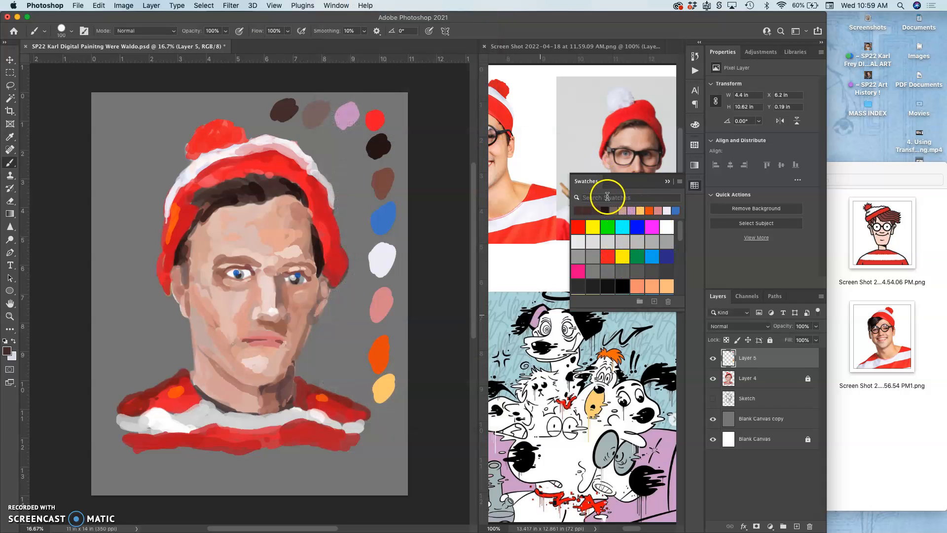
pyautogui.moveTo(682, 243); pyautogui.dragTo(677, 290)
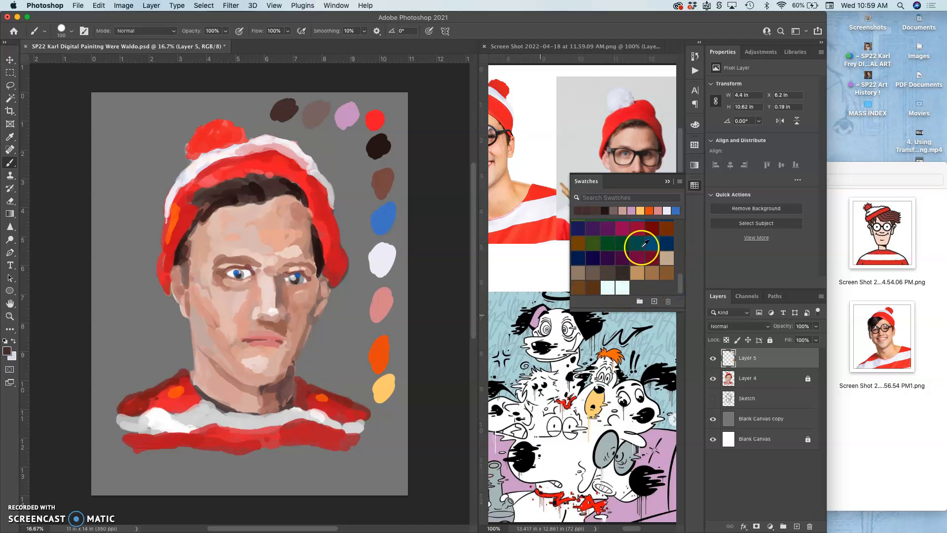
pyautogui.click(667, 183)
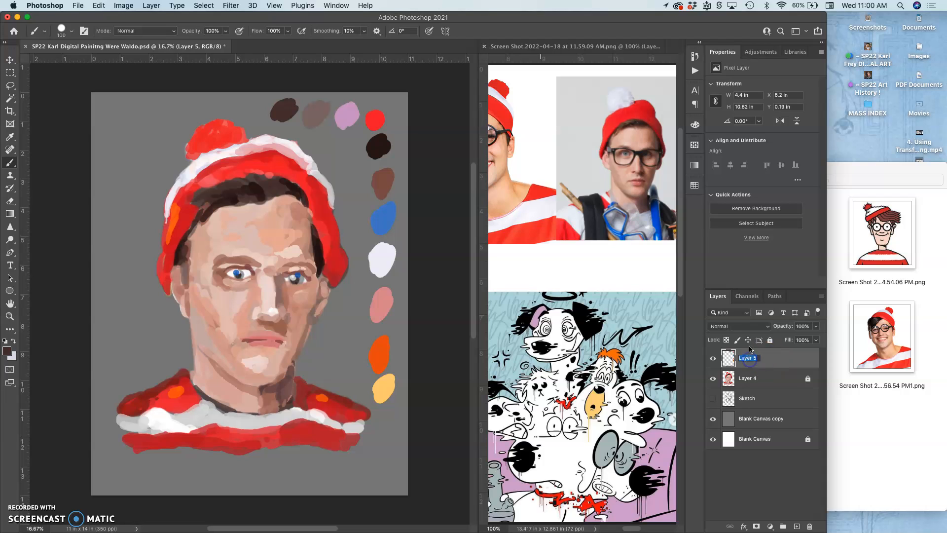
# Rename the swatch layer, Layer 5, as Palette and toggle its visibility off and on, leaving it visible.
pyautogui.click(714, 361)
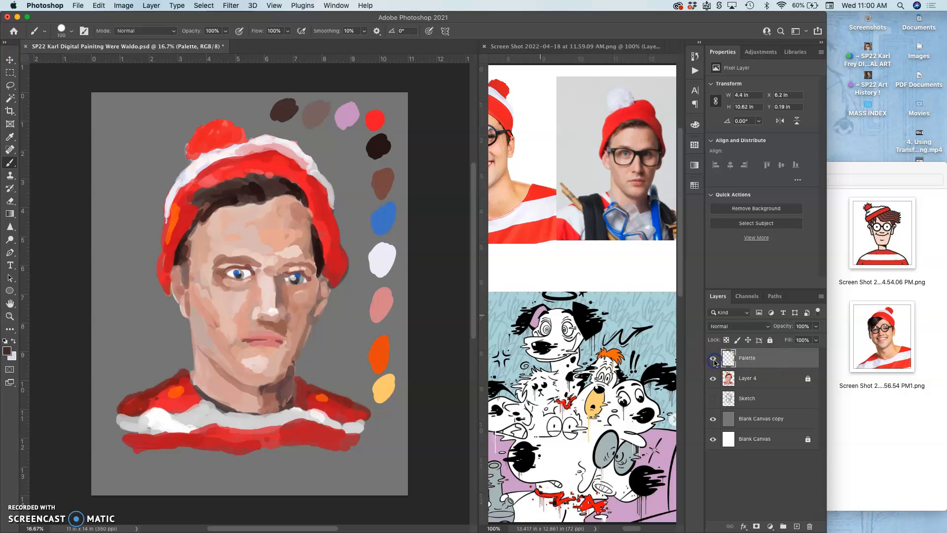
pyautogui.click(715, 358)
pyautogui.click(715, 358)
pyautogui.click(716, 358)
pyautogui.click(716, 358)
# Give the Palette layer a yellow color label and lock all of its attributes.
pyautogui.rightClick(710, 369)
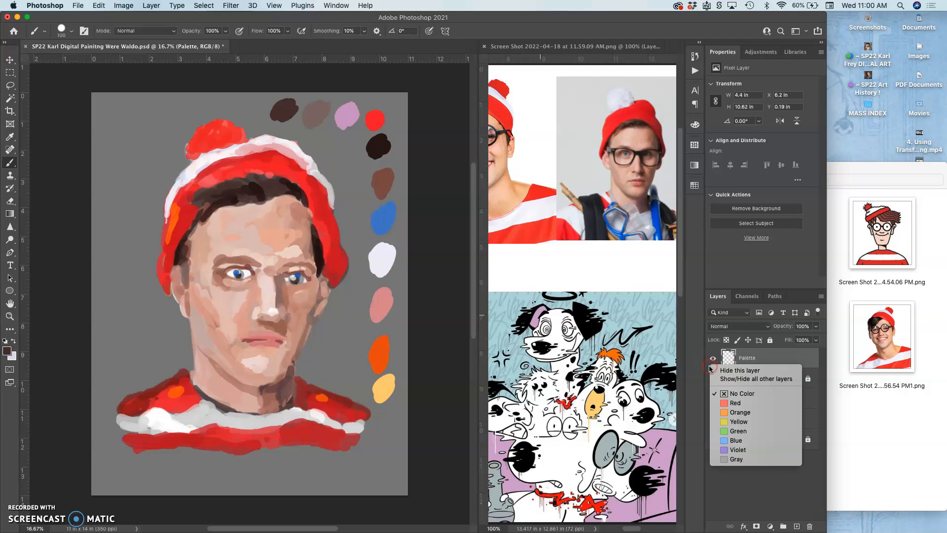
pyautogui.click(715, 421)
pyautogui.click(776, 366)
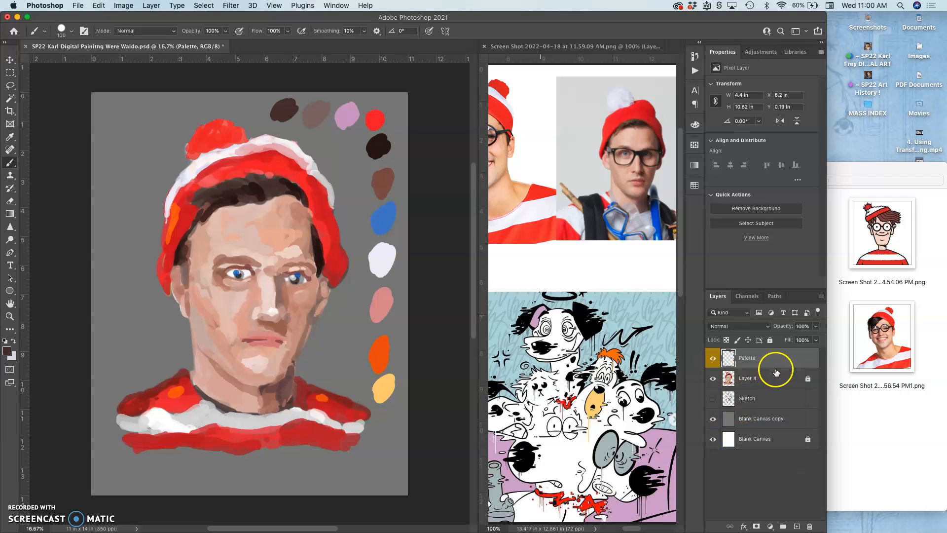
pyautogui.click(769, 340)
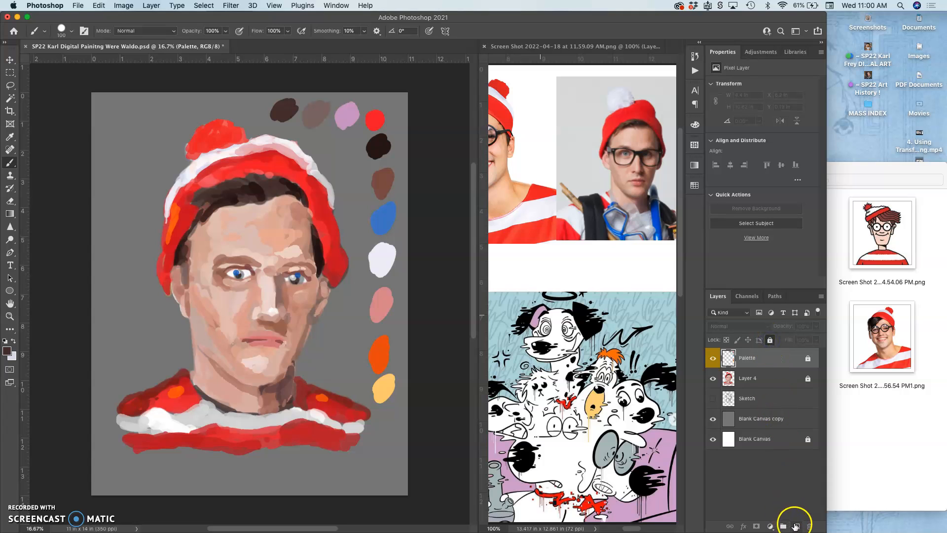
# Add a new layer above Palette, name it Refined Paint and save the portrait document.
pyautogui.click(795, 526)
pyautogui.doubleClick(747, 357)
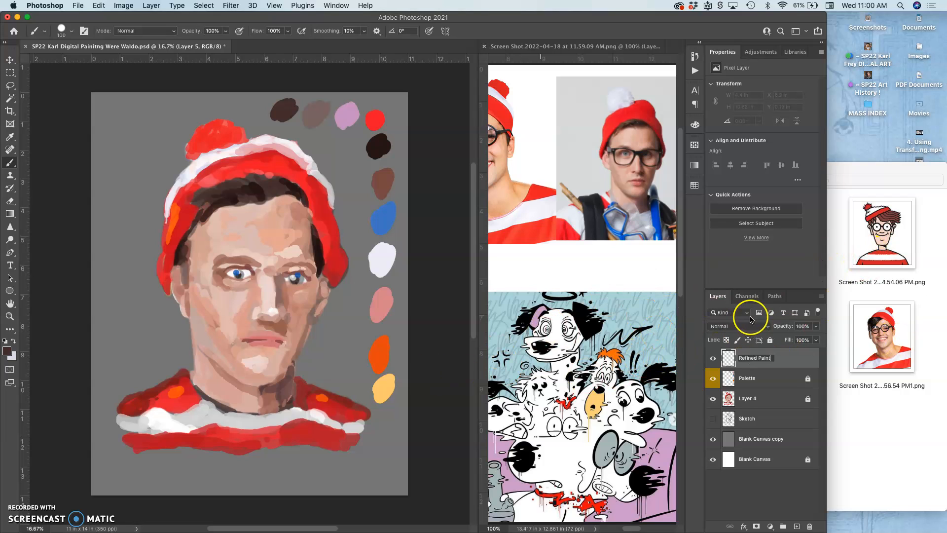
pyautogui.click(784, 359)
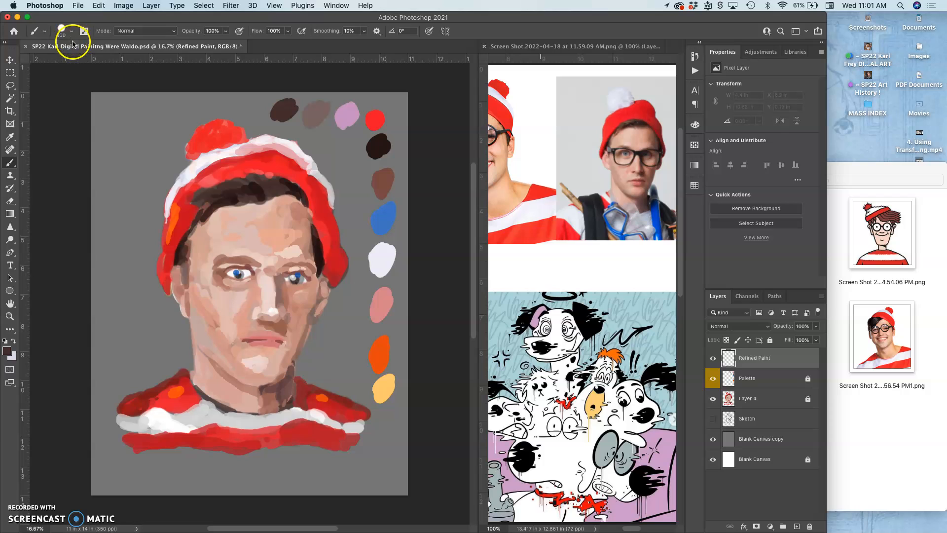
pyautogui.press('super+s')
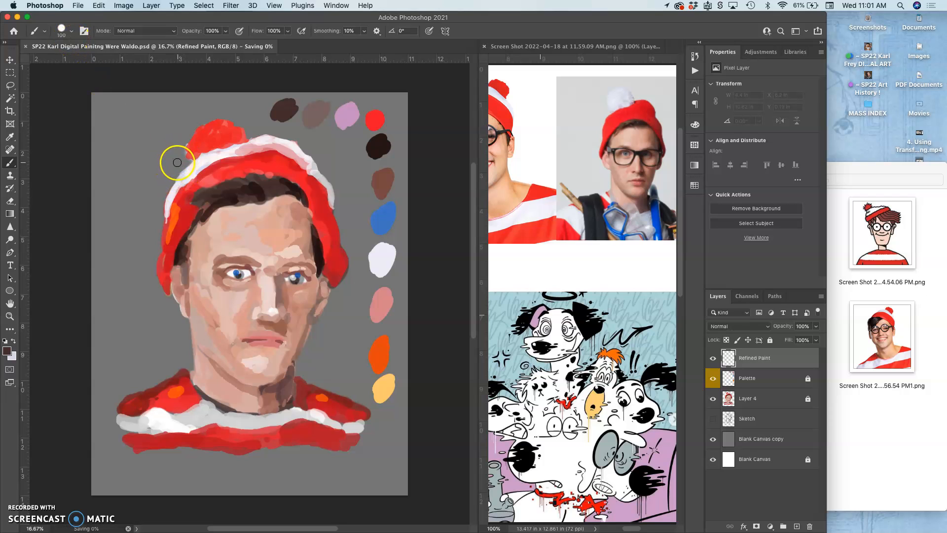
# Browse the brush presets and choose the TrueGrit - Halftone 1C - MedDot brush.
pyautogui.click(72, 31)
pyautogui.moveTo(119, 143); pyautogui.dragTo(119, 157)
pyautogui.moveTo(138, 210); pyautogui.dragTo(152, 455)
pyautogui.moveTo(130, 206); pyautogui.dragTo(125, 268)
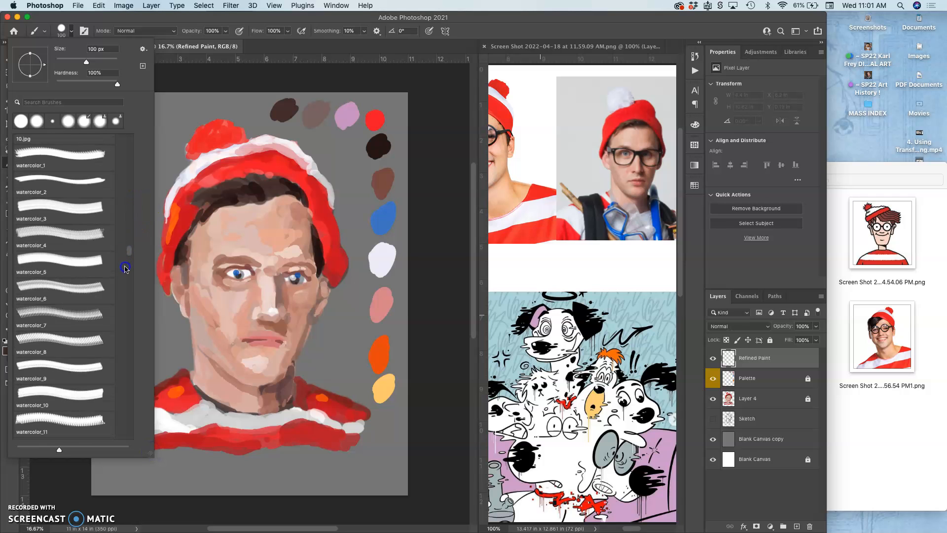
pyautogui.moveTo(123, 304); pyautogui.dragTo(122, 319)
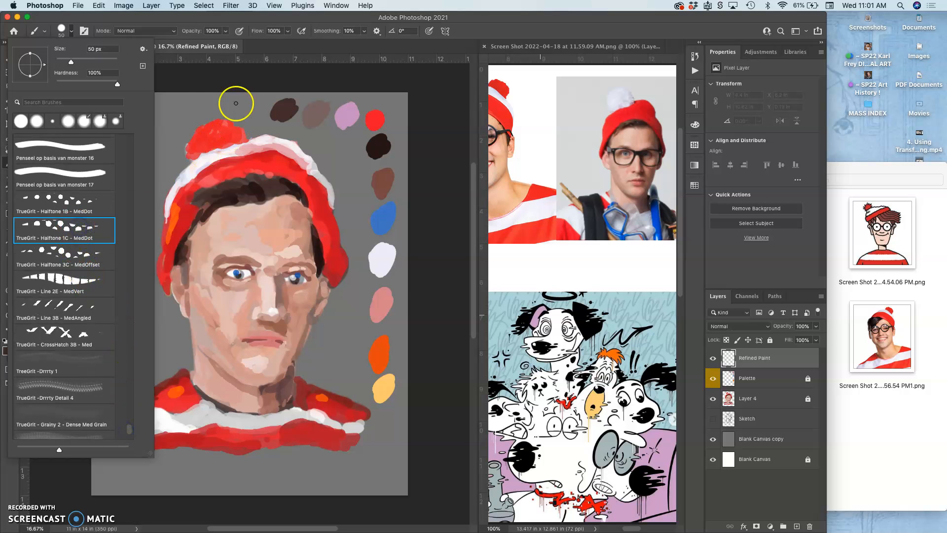
# Try the halftone brush with dark brown strokes over the empty gray area beside the hat and inspect the dots at 100% zoom.
pyautogui.moveTo(180, 113)
pyautogui.mouseDown()
pyautogui.moveTo(144, 131)
pyautogui.moveTo(166, 115)
pyautogui.moveTo(173, 133)
pyautogui.moveTo(110, 208)
pyautogui.moveTo(100, 201)
pyautogui.moveTo(139, 147)
pyautogui.moveTo(179, 123)
pyautogui.mouseUp()
pyautogui.press('super+0')
pyautogui.press('super+plus')
pyautogui.press('super+plus')
pyautogui.press('super+plus')
pyautogui.press('super+plus')
pyautogui.press('super+plus')
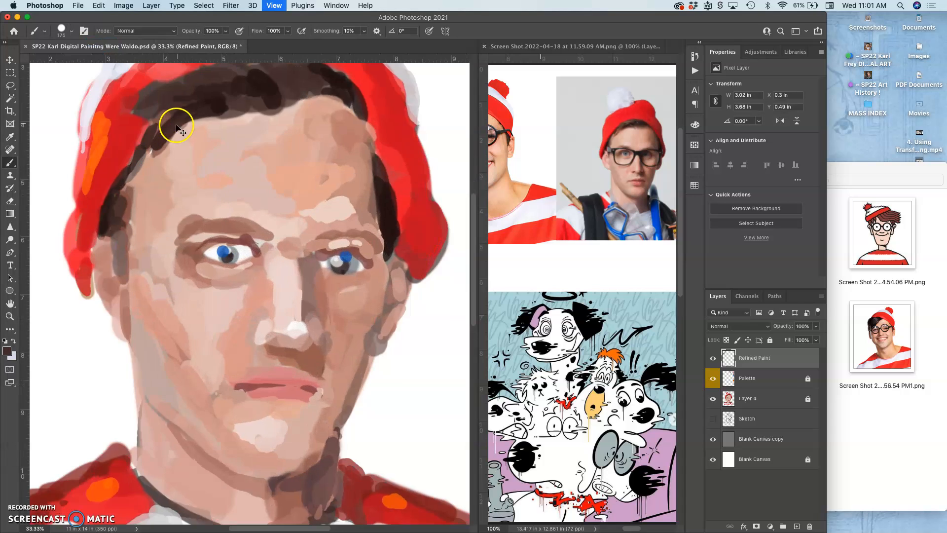
pyautogui.moveTo(156, 153); pyautogui.dragTo(315, 313)
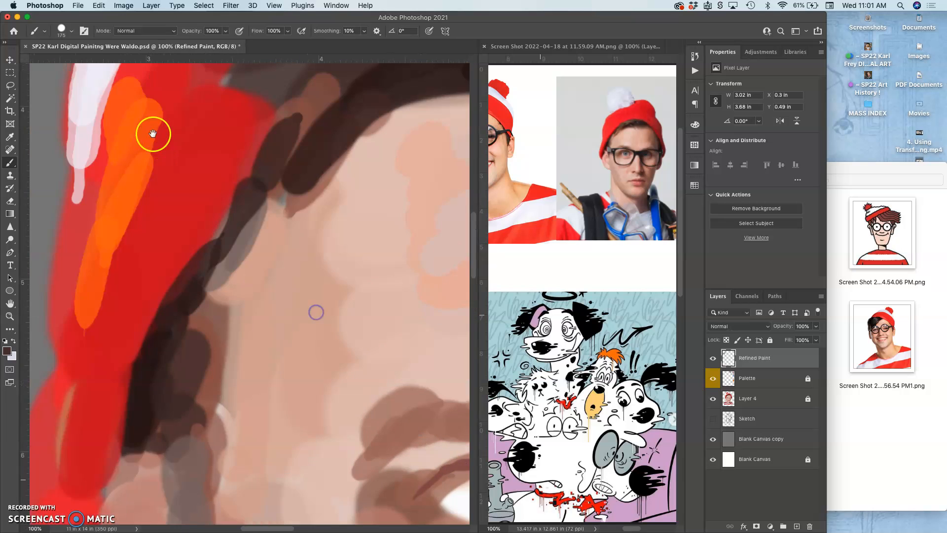
pyautogui.moveTo(152, 133); pyautogui.dragTo(345, 317)
pyautogui.moveTo(207, 153); pyautogui.dragTo(283, 223)
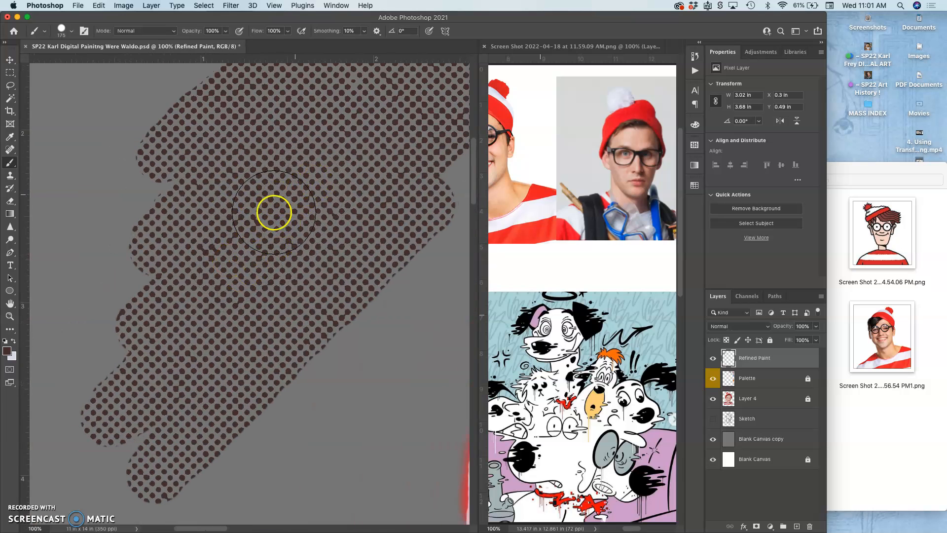
pyautogui.moveTo(162, 207)
pyautogui.mouseDown()
pyautogui.moveTo(104, 193)
pyautogui.moveTo(105, 231)
pyautogui.moveTo(175, 238)
pyautogui.moveTo(155, 257)
pyautogui.moveTo(259, 297)
pyautogui.moveTo(264, 391)
pyautogui.moveTo(293, 412)
pyautogui.moveTo(363, 389)
pyautogui.moveTo(380, 369)
pyautogui.mouseUp()
# Undo the halftone test strokes and the naming of the new layer.
pyautogui.press('super+z')
pyautogui.press('super+z')
pyautogui.press('super+z')
pyautogui.press('super+z')
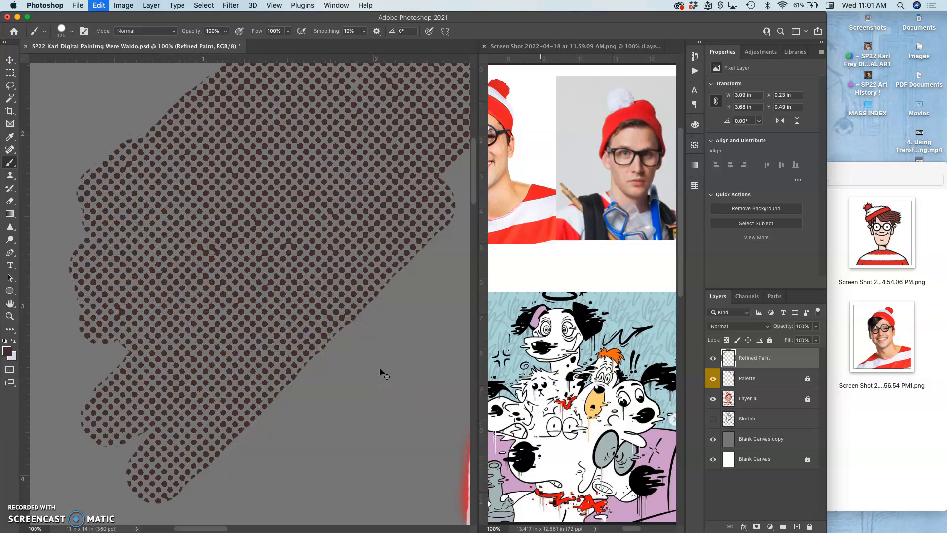
pyautogui.press('super+minus')
pyautogui.press('super+minus')
pyautogui.press('super+minus')
pyautogui.press('super+minus')
pyautogui.press('super+minus')
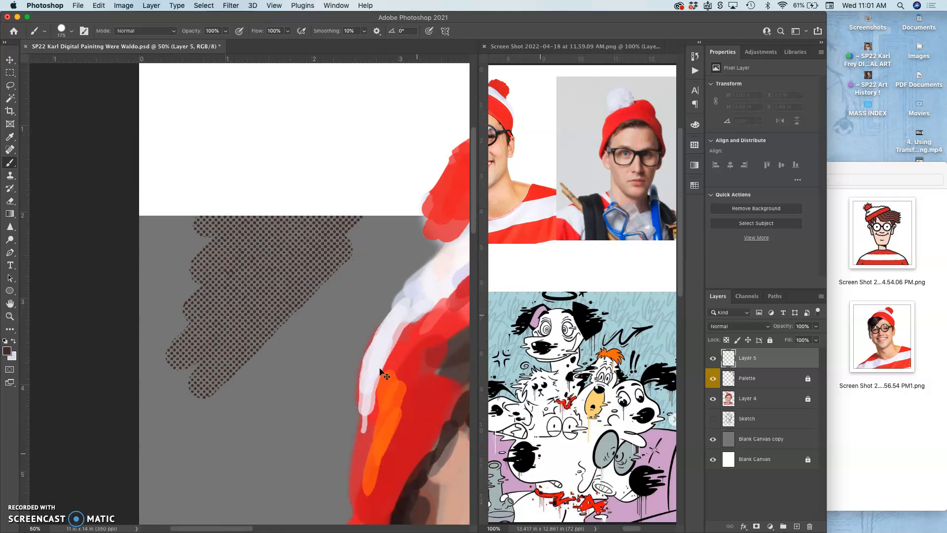
pyautogui.press('super+minus')
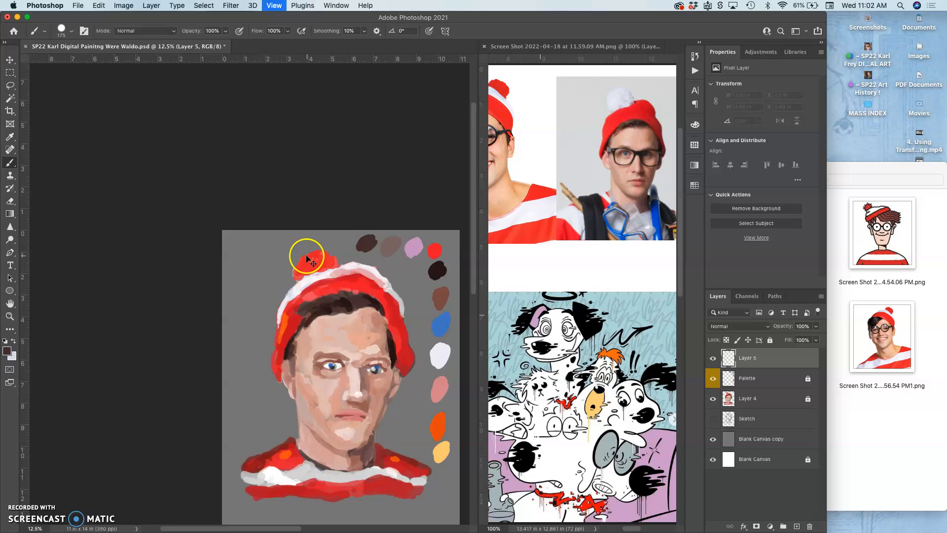
pyautogui.press('super+minus')
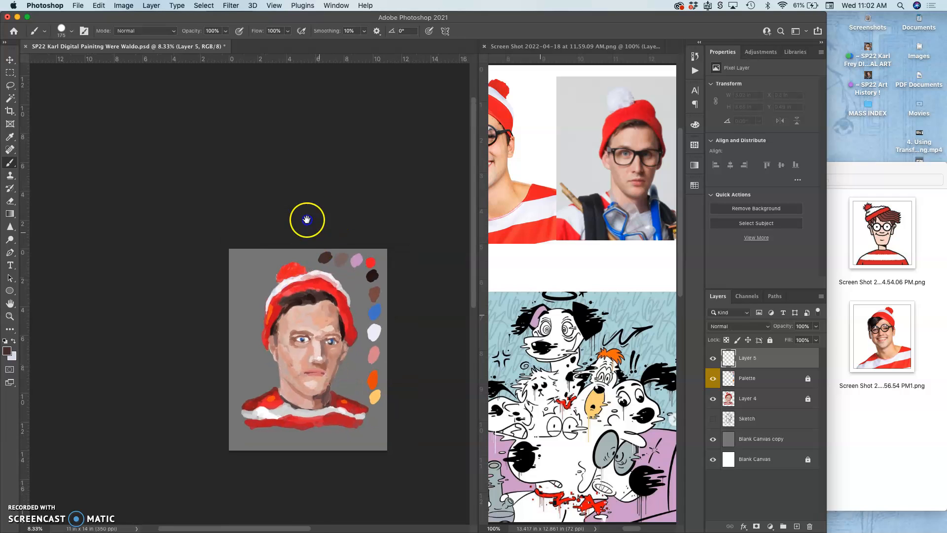
pyautogui.scroll(-3, 306, 218)
pyautogui.hscroll(2, 306, 217)
pyautogui.press('super+plus')
pyautogui.press('super+plus')
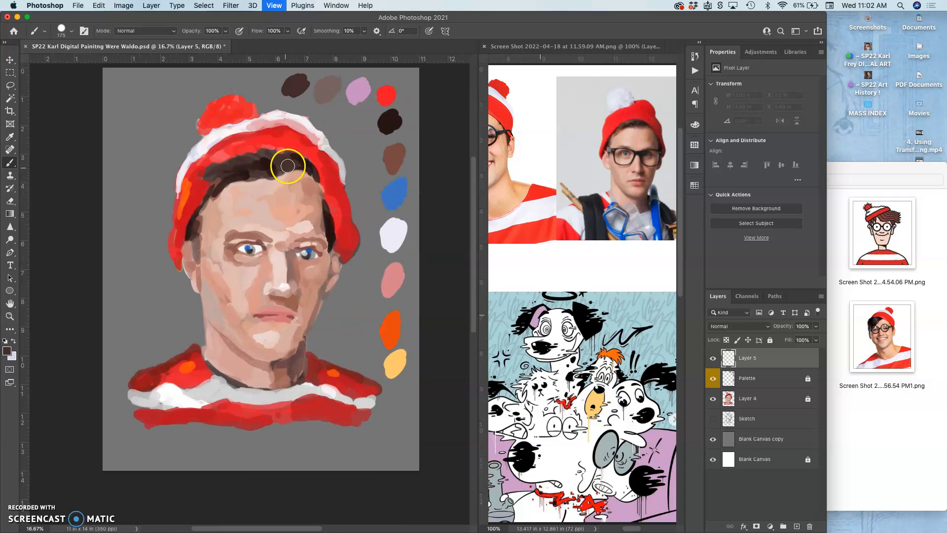
# Save the portrait and create a new document from the Clipboard preset, titled with the artist's first name and "SP22 - Custom Brush".
pyautogui.click(77, 5)
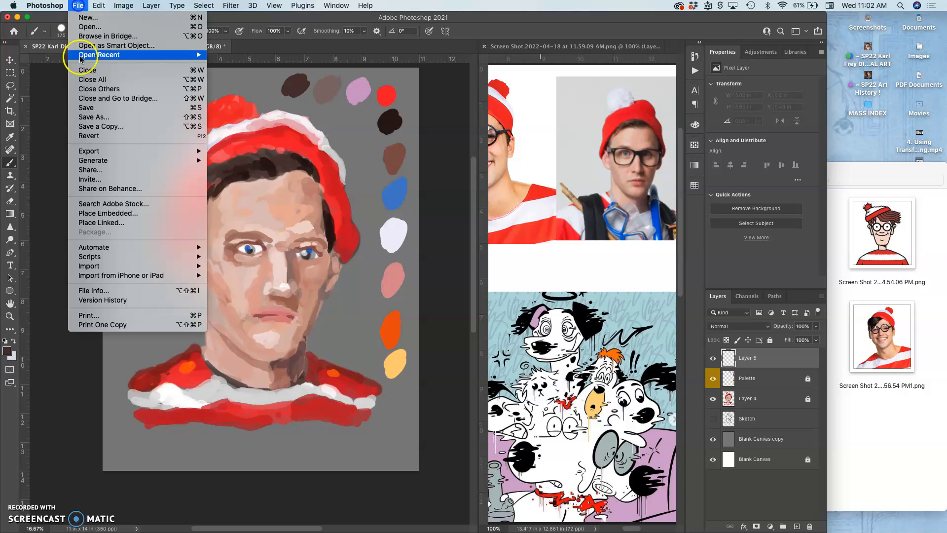
pyautogui.click(86, 105)
pyautogui.click(78, 5)
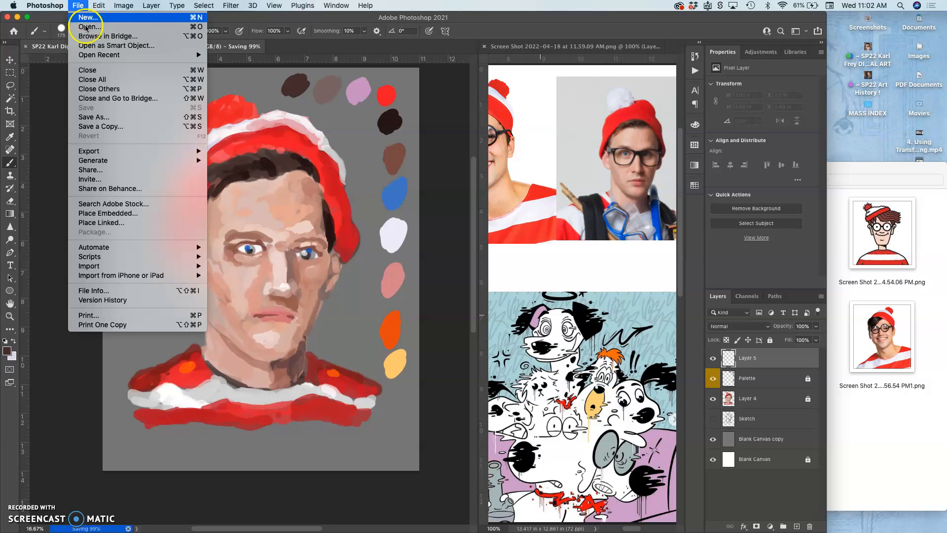
pyautogui.click(89, 19)
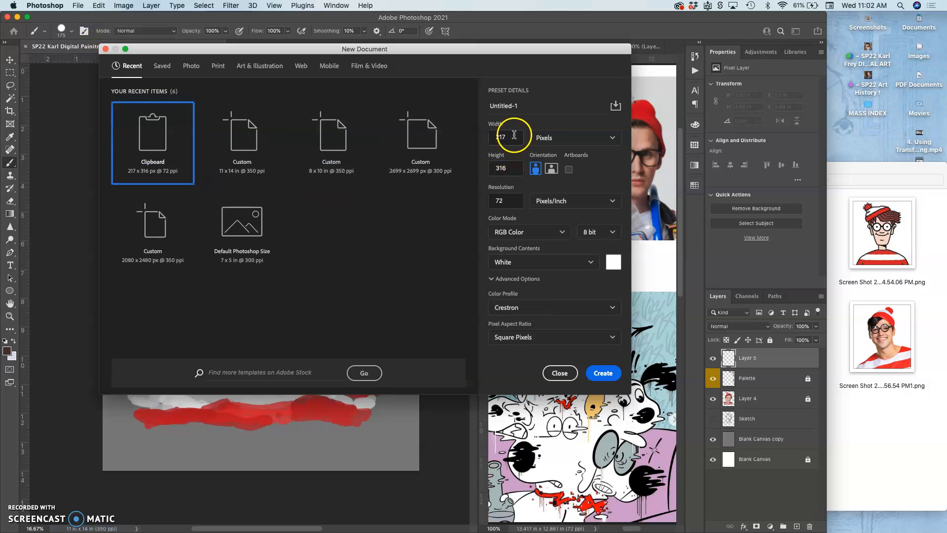
pyautogui.click(524, 104)
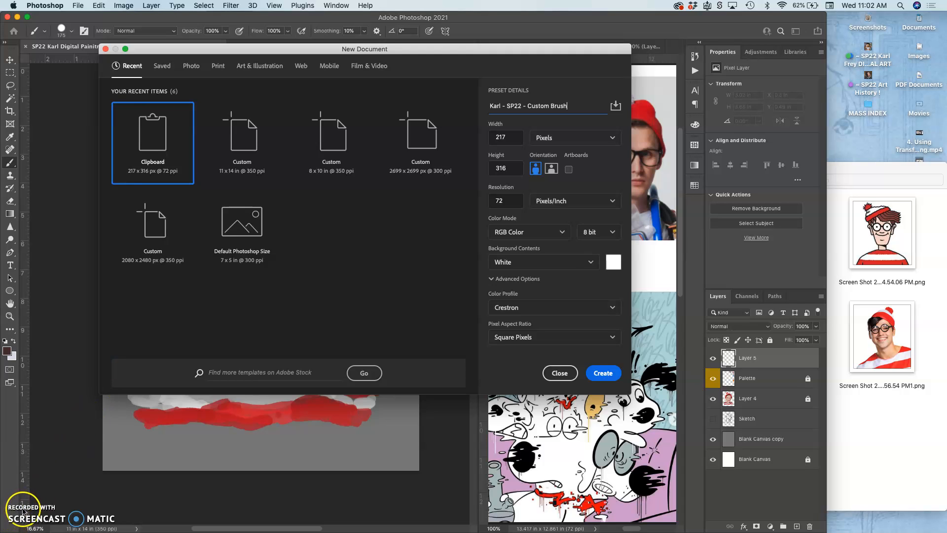
pyautogui.click(608, 372)
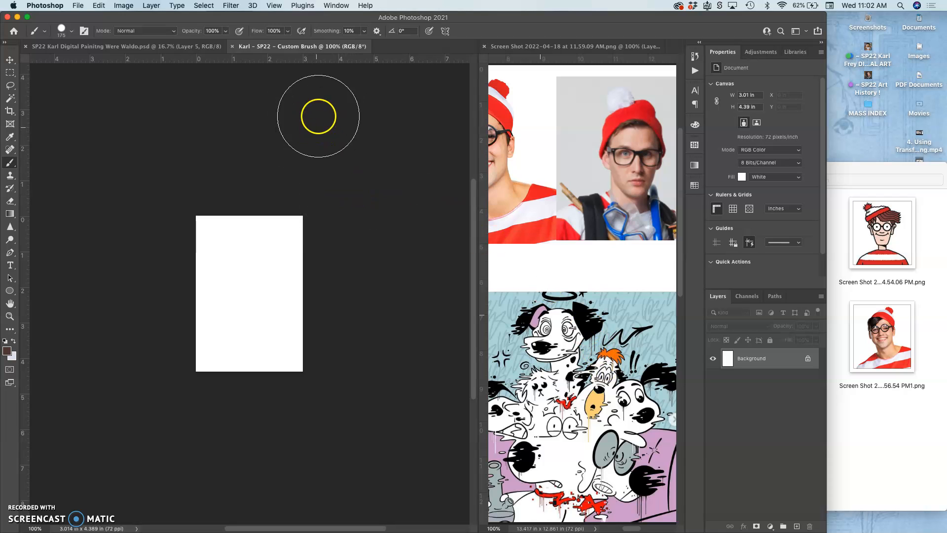
# Resize the new document's image to 1000 by 1000 pixels and return to the Brush tool.
pyautogui.click(127, 6)
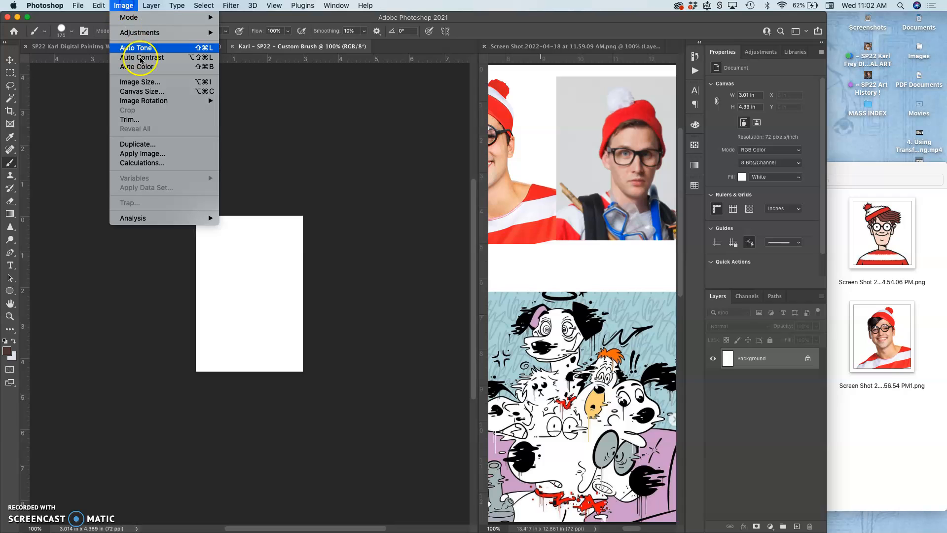
pyautogui.click(148, 85)
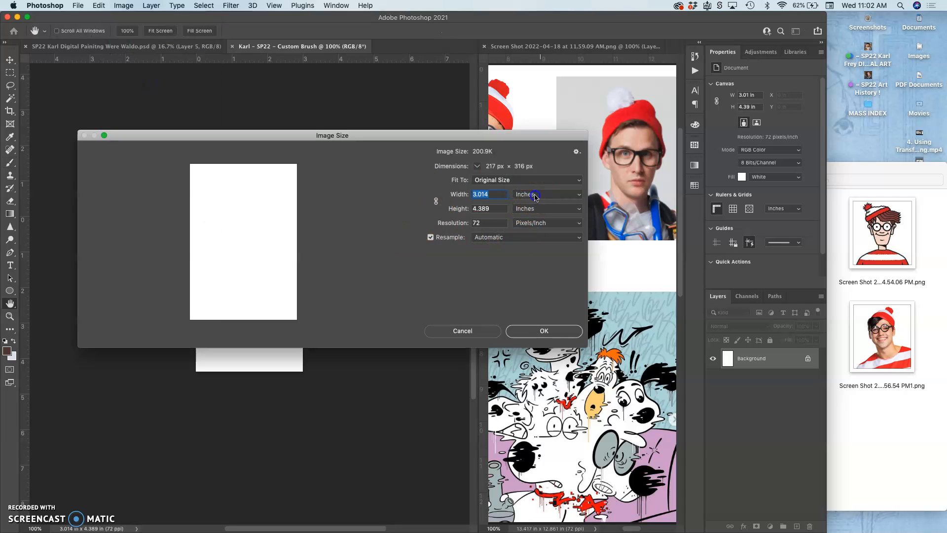
pyautogui.click(535, 197)
pyautogui.click(532, 184)
pyautogui.click(487, 193)
pyautogui.write('1000')
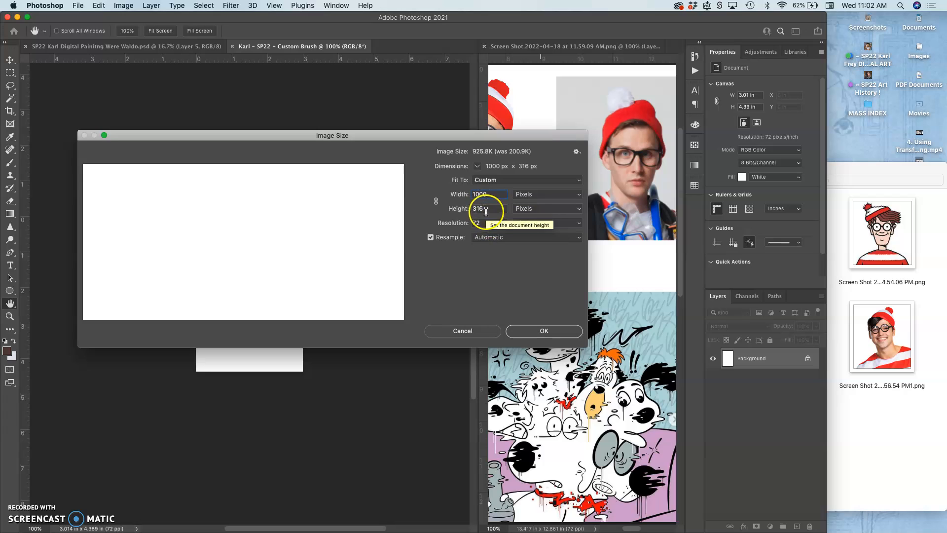
pyautogui.click(468, 209)
pyautogui.write('1000')
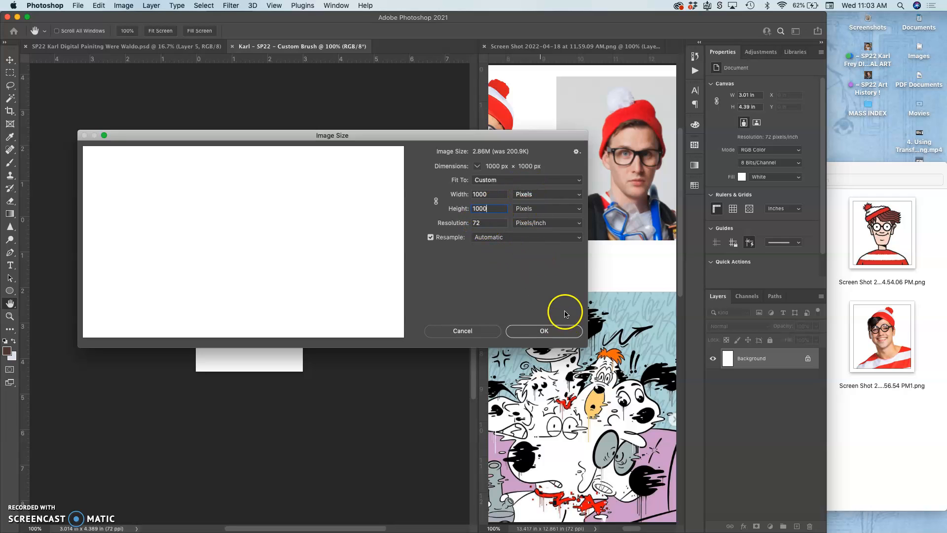
pyautogui.click(550, 332)
pyautogui.press('b')
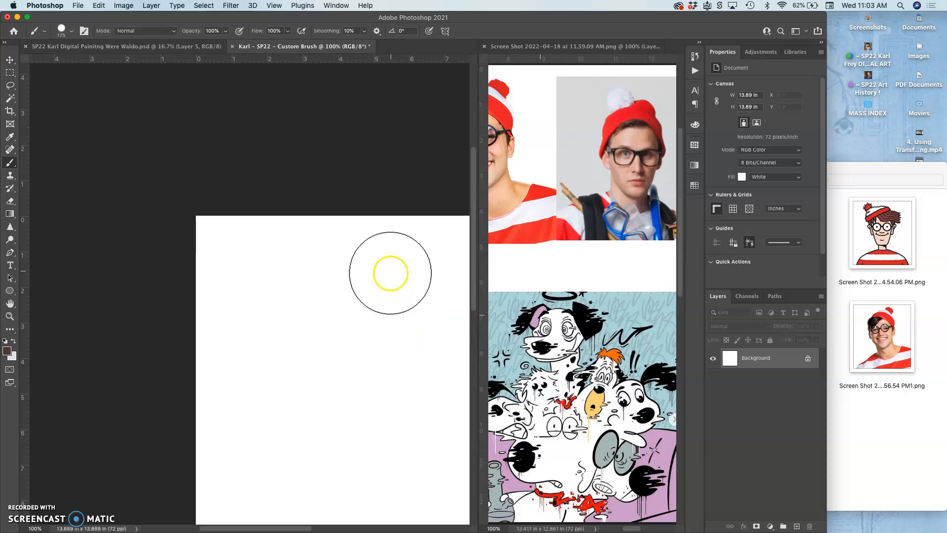
# Paint a scattered path of short black dotted strokes across the white canvas with the 175 px TrueGrit - Halftone 1C - MedDot brush.
pyautogui.press('super+0')
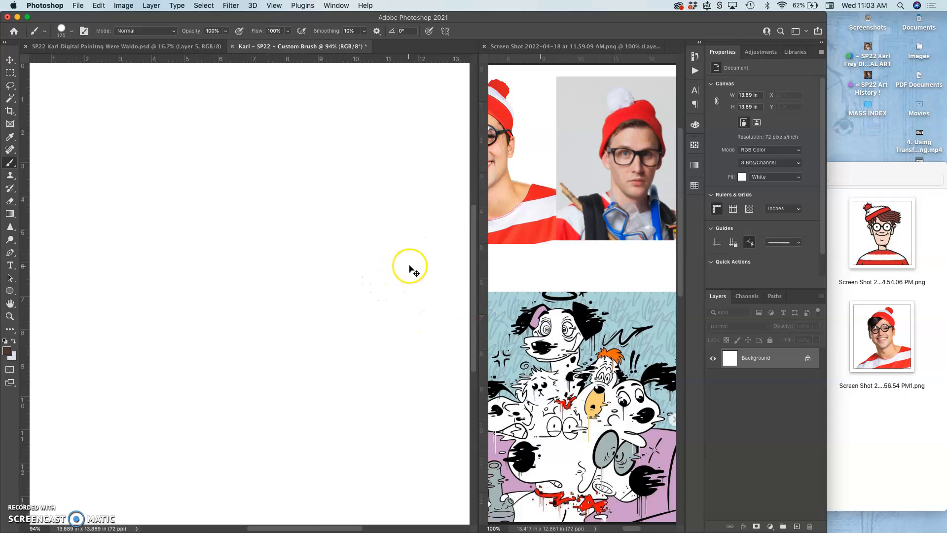
pyautogui.press('super+minus')
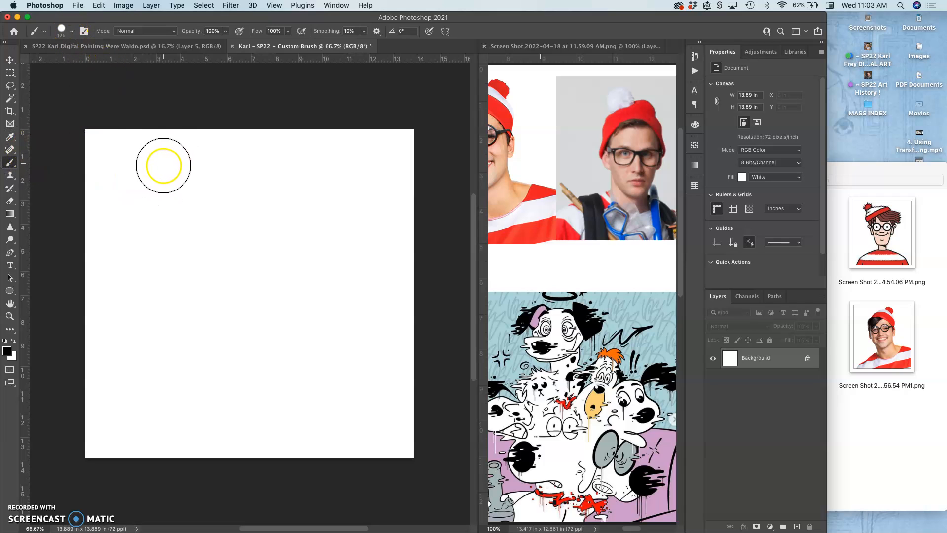
pyautogui.moveTo(140, 205); pyautogui.dragTo(180, 166)
pyautogui.moveTo(180, 205)
pyautogui.mouseDown()
pyautogui.moveTo(222, 165)
pyautogui.moveTo(238, 180)
pyautogui.mouseUp()
pyautogui.moveTo(279, 174); pyautogui.dragTo(255, 196)
pyautogui.moveTo(329, 170); pyautogui.dragTo(247, 242)
pyautogui.moveTo(353, 180); pyautogui.dragTo(251, 271)
pyautogui.moveTo(313, 253); pyautogui.dragTo(285, 280)
pyautogui.moveTo(335, 267); pyautogui.dragTo(311, 295)
pyautogui.moveTo(331, 301)
pyautogui.mouseDown()
pyautogui.moveTo(301, 336)
pyautogui.moveTo(251, 338)
pyautogui.mouseUp()
# Switch to the TrueGrit - Line 2E - MedVert brush and scribble black diagonal strokes over and around the halftone marks.
pyautogui.click(71, 30)
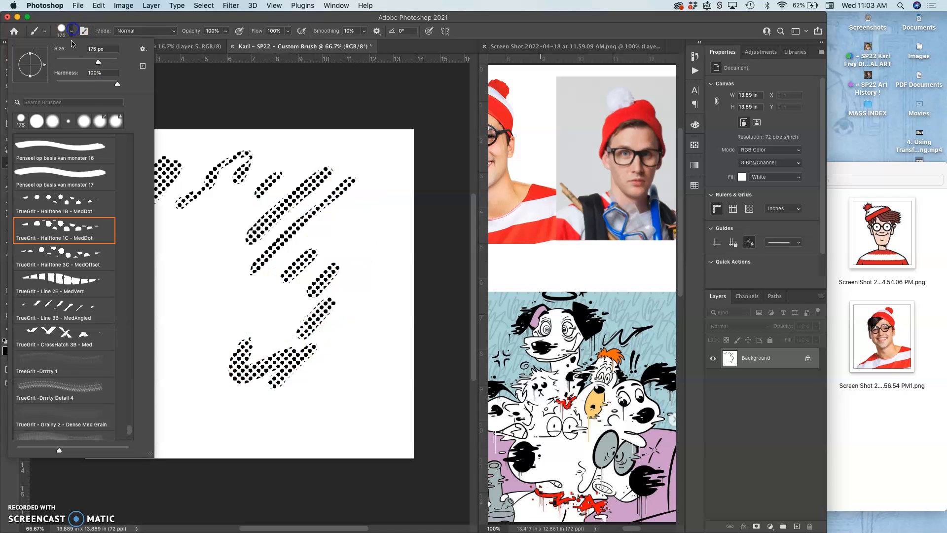
pyautogui.click(59, 283)
pyautogui.moveTo(245, 189); pyautogui.dragTo(215, 208)
pyautogui.moveTo(268, 195)
pyautogui.mouseDown()
pyautogui.moveTo(177, 269)
pyautogui.moveTo(151, 260)
pyautogui.moveTo(146, 209)
pyautogui.moveTo(115, 246)
pyautogui.moveTo(111, 301)
pyautogui.moveTo(248, 250)
pyautogui.moveTo(282, 272)
pyautogui.moveTo(268, 335)
pyautogui.moveTo(387, 241)
pyautogui.moveTo(316, 344)
pyautogui.moveTo(314, 399)
pyautogui.moveTo(346, 389)
pyautogui.mouseUp()
# Choose the Hard Round Pressure Size brush at 50 px and 90% hardness and build up a dense black diagonal scribble across the canvas.
pyautogui.click(70, 32)
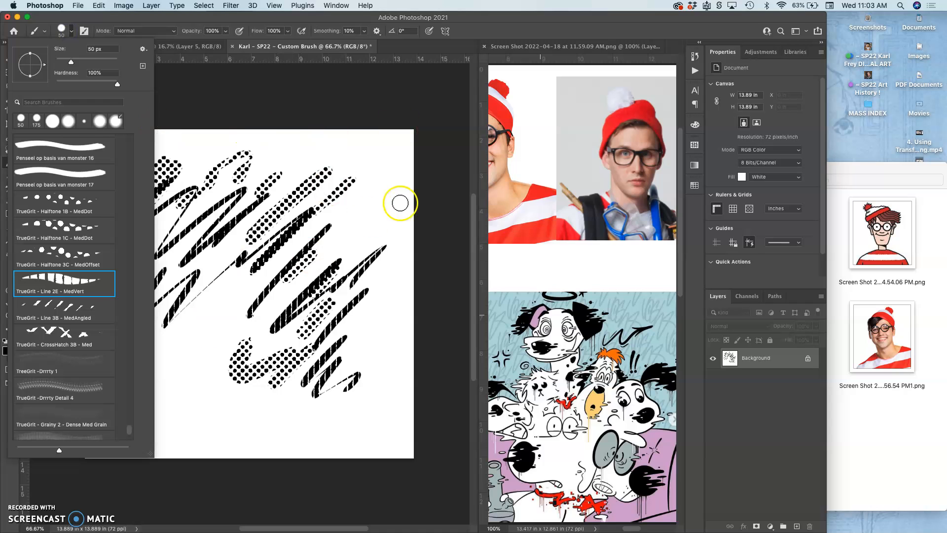
pyautogui.moveTo(132, 425); pyautogui.dragTo(128, 133)
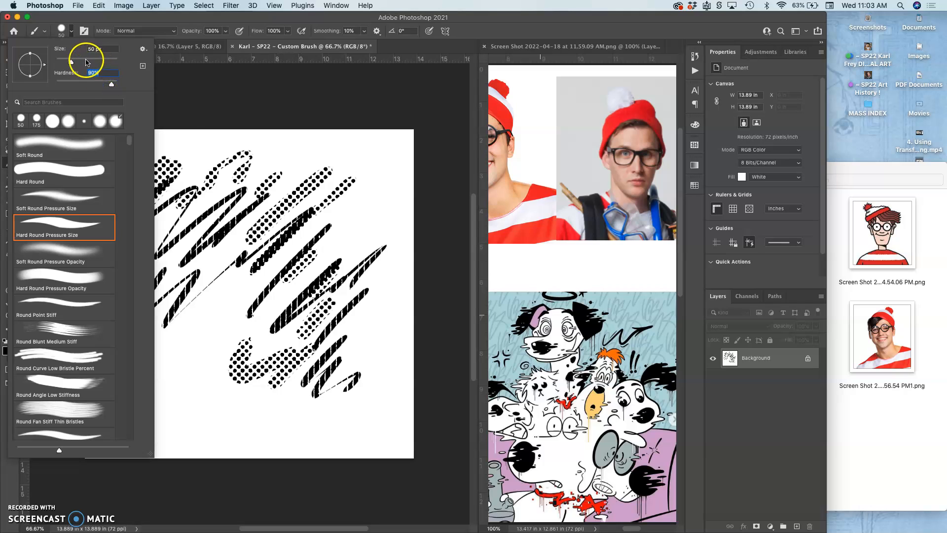
pyautogui.click(190, 159)
pyautogui.moveTo(190, 158)
pyautogui.mouseDown()
pyautogui.moveTo(212, 177)
pyautogui.moveTo(220, 231)
pyautogui.mouseUp()
pyautogui.moveTo(154, 286)
pyautogui.mouseDown()
pyautogui.moveTo(167, 338)
pyautogui.moveTo(207, 368)
pyautogui.moveTo(241, 374)
pyautogui.moveTo(334, 348)
pyautogui.moveTo(237, 407)
pyautogui.moveTo(192, 360)
pyautogui.moveTo(112, 334)
pyautogui.moveTo(117, 264)
pyautogui.moveTo(157, 179)
pyautogui.moveTo(316, 184)
pyautogui.moveTo(317, 275)
pyautogui.moveTo(292, 369)
pyautogui.moveTo(290, 321)
pyautogui.moveTo(217, 296)
pyautogui.moveTo(245, 349)
pyautogui.moveTo(316, 379)
pyautogui.moveTo(184, 401)
pyautogui.moveTo(152, 345)
pyautogui.moveTo(168, 368)
pyautogui.moveTo(135, 276)
pyautogui.moveTo(84, 264)
pyautogui.moveTo(131, 258)
pyautogui.moveTo(278, 180)
pyautogui.moveTo(317, 214)
pyautogui.moveTo(321, 291)
pyautogui.moveTo(287, 258)
pyautogui.mouseUp()
pyautogui.moveTo(295, 224)
pyautogui.mouseDown()
pyautogui.moveTo(394, 217)
pyautogui.moveTo(338, 340)
pyautogui.moveTo(336, 387)
pyautogui.moveTo(353, 354)
pyautogui.moveTo(329, 414)
pyautogui.moveTo(334, 359)
pyautogui.moveTo(281, 255)
pyautogui.mouseUp()
pyautogui.moveTo(234, 221)
pyautogui.mouseDown()
pyautogui.moveTo(257, 173)
pyautogui.moveTo(281, 175)
pyautogui.moveTo(271, 155)
pyautogui.moveTo(262, 171)
pyautogui.moveTo(246, 171)
pyautogui.moveTo(267, 157)
pyautogui.moveTo(298, 166)
pyautogui.moveTo(313, 187)
pyautogui.moveTo(331, 166)
pyautogui.moveTo(357, 220)
pyautogui.moveTo(307, 219)
pyautogui.moveTo(102, 323)
pyautogui.moveTo(126, 219)
pyautogui.mouseUp()
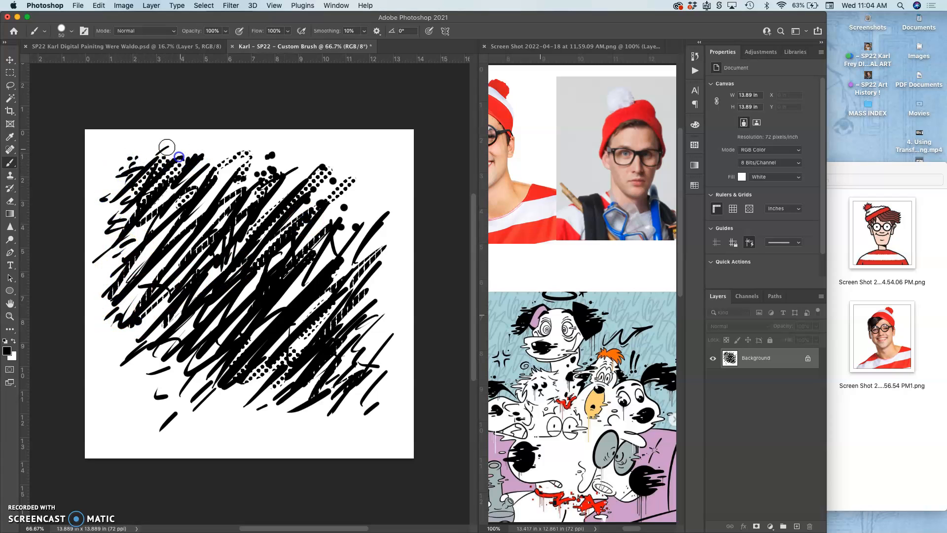
pyautogui.moveTo(144, 157); pyautogui.dragTo(145, 153)
pyautogui.moveTo(201, 175)
pyautogui.mouseDown()
pyautogui.moveTo(349, 296)
pyautogui.moveTo(110, 200)
pyautogui.moveTo(137, 313)
pyautogui.moveTo(386, 401)
pyautogui.moveTo(386, 313)
pyautogui.moveTo(294, 467)
pyautogui.moveTo(260, 360)
pyautogui.moveTo(234, 396)
pyautogui.mouseUp()
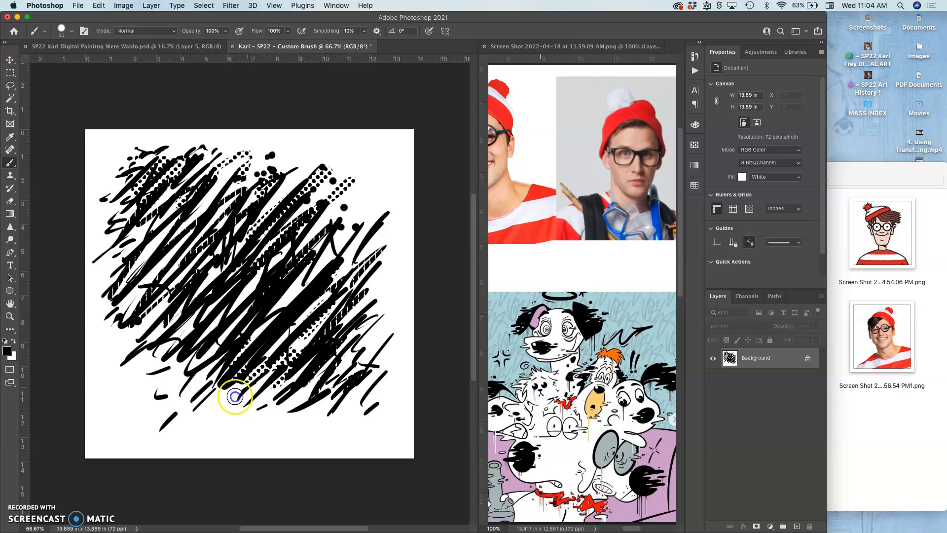
pyautogui.moveTo(294, 395)
pyautogui.mouseDown()
pyautogui.moveTo(306, 392)
pyautogui.moveTo(311, 427)
pyautogui.moveTo(338, 391)
pyautogui.moveTo(293, 412)
pyautogui.moveTo(167, 331)
pyautogui.moveTo(109, 203)
pyautogui.mouseUp()
pyautogui.moveTo(192, 214)
pyautogui.mouseDown()
pyautogui.moveTo(227, 175)
pyautogui.moveTo(277, 167)
pyautogui.mouseUp()
pyautogui.click(251, 161)
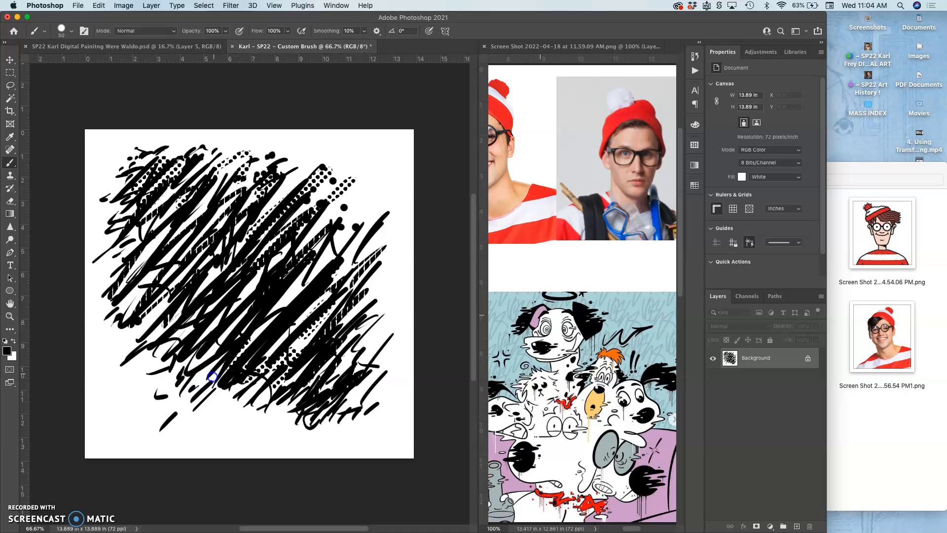
pyautogui.moveTo(250, 368); pyautogui.dragTo(242, 424)
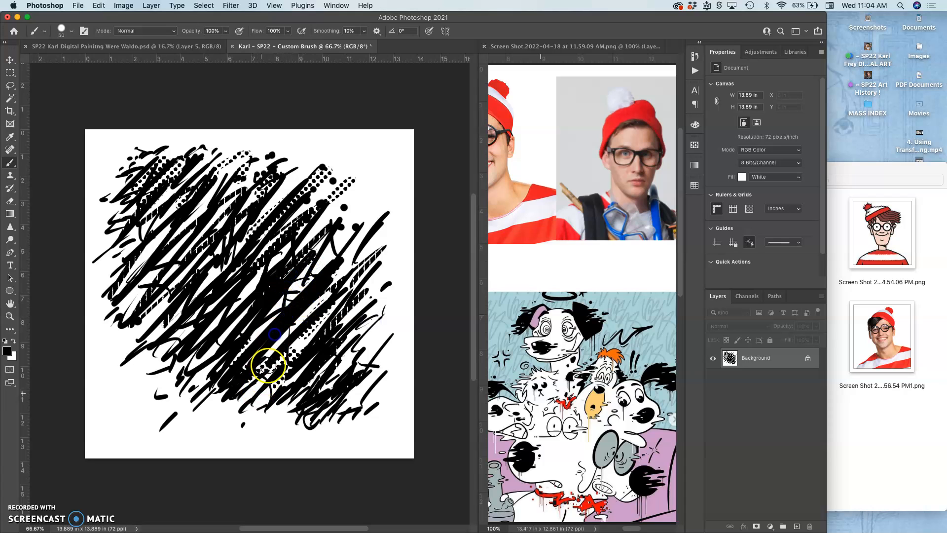
pyautogui.moveTo(334, 215)
pyautogui.mouseDown()
pyautogui.moveTo(214, 243)
pyautogui.moveTo(198, 328)
pyautogui.mouseUp()
pyautogui.moveTo(164, 224)
pyautogui.mouseDown()
pyautogui.moveTo(111, 280)
pyautogui.moveTo(143, 259)
pyautogui.moveTo(218, 166)
pyautogui.moveTo(249, 201)
pyautogui.moveTo(163, 229)
pyautogui.moveTo(149, 263)
pyautogui.moveTo(111, 243)
pyautogui.mouseUp()
pyautogui.click(249, 202)
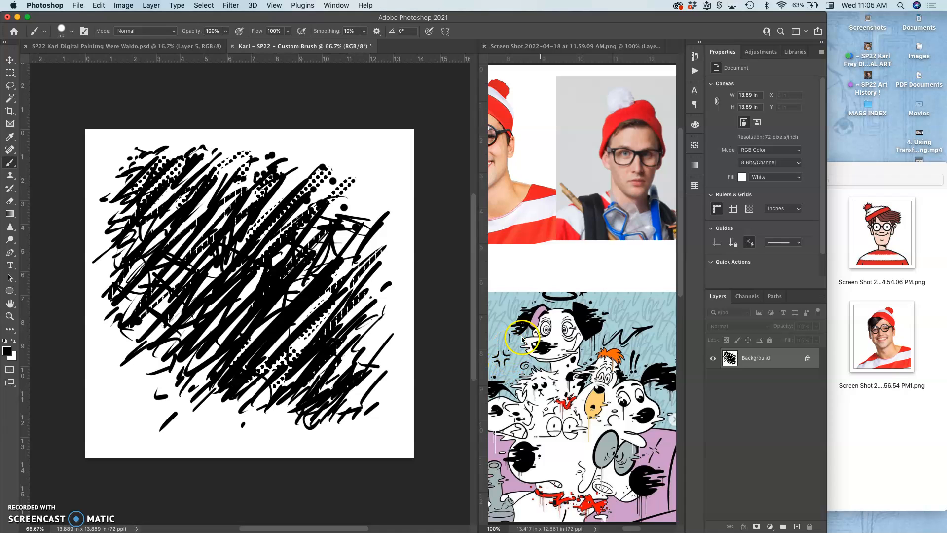
# Save the scribble in Photoshop format under the document's title in the Assignment #7 folder.
pyautogui.press('super+s')
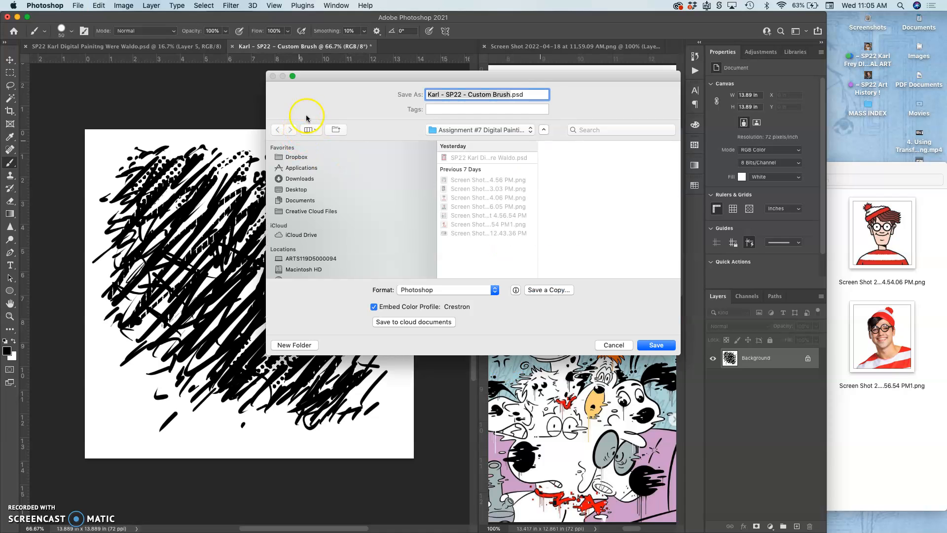
pyautogui.click(655, 345)
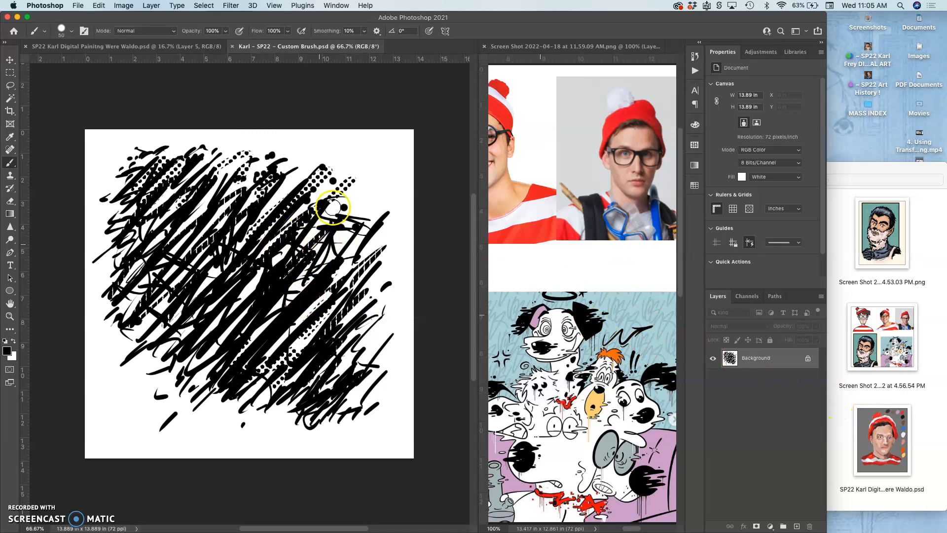
# Cut white streaks through the middle of the black scribble with the Eraser and undo the last curved strokes.
pyautogui.click(10, 202)
pyautogui.moveTo(228, 280)
pyautogui.mouseDown()
pyautogui.moveTo(218, 314)
pyautogui.moveTo(329, 274)
pyautogui.moveTo(267, 377)
pyautogui.moveTo(330, 346)
pyautogui.moveTo(242, 256)
pyautogui.moveTo(199, 242)
pyautogui.moveTo(188, 195)
pyautogui.moveTo(211, 269)
pyautogui.moveTo(205, 318)
pyautogui.moveTo(254, 310)
pyautogui.moveTo(289, 242)
pyautogui.moveTo(353, 237)
pyautogui.mouseUp()
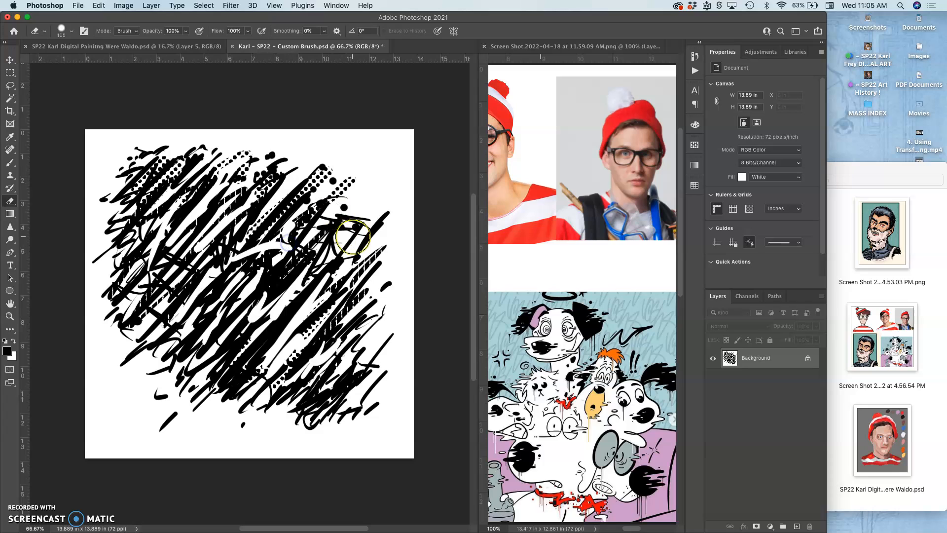
pyautogui.press('super+z')
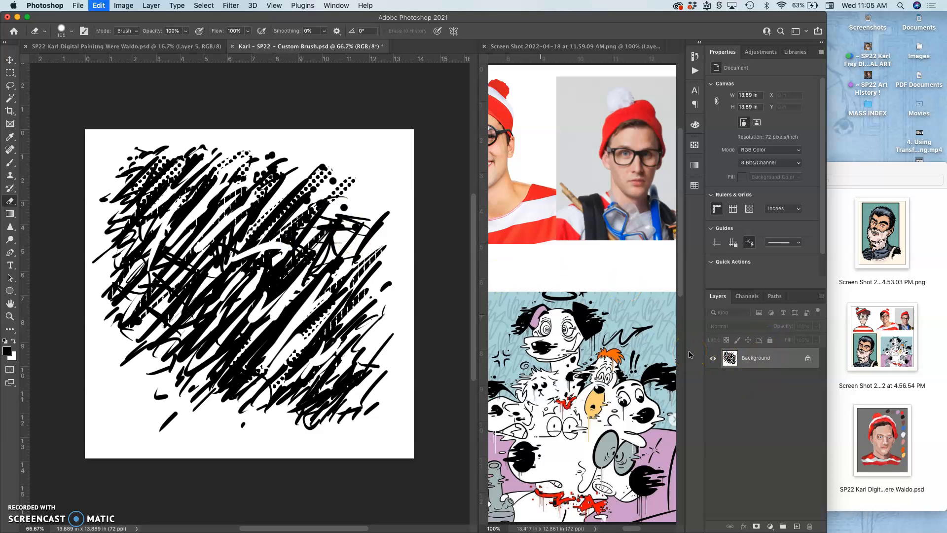
pyautogui.press('super+z')
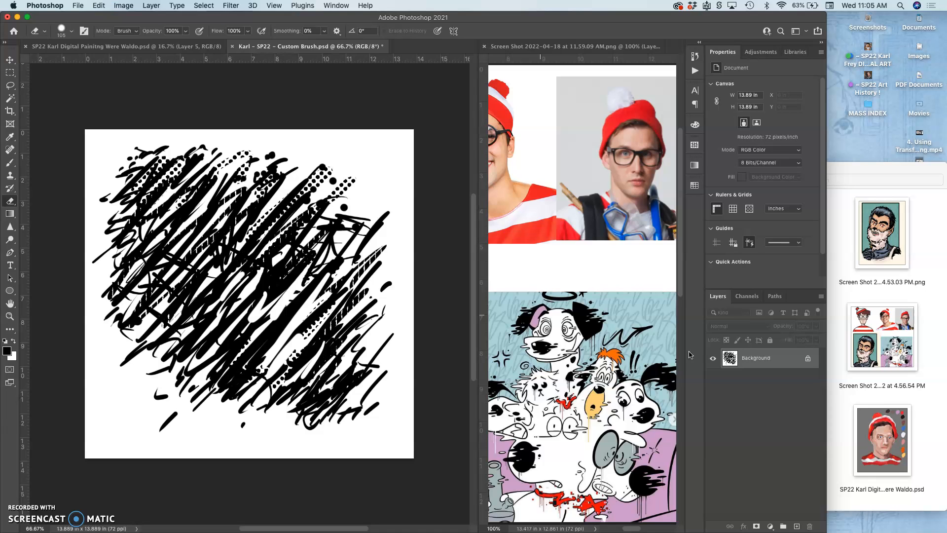
# Erase more short white streaks at scattered spots across the black scribble and save the document.
pyautogui.moveTo(174, 216); pyautogui.dragTo(247, 190)
pyautogui.moveTo(152, 271); pyautogui.dragTo(192, 292)
pyautogui.moveTo(264, 254)
pyautogui.mouseDown()
pyautogui.moveTo(314, 237)
pyautogui.moveTo(291, 286)
pyautogui.mouseUp()
pyautogui.moveTo(281, 233)
pyautogui.mouseDown()
pyautogui.moveTo(279, 246)
pyautogui.moveTo(311, 217)
pyautogui.mouseUp()
pyautogui.moveTo(262, 353); pyautogui.dragTo(266, 372)
pyautogui.moveTo(311, 354)
pyautogui.mouseDown()
pyautogui.moveTo(350, 364)
pyautogui.moveTo(353, 398)
pyautogui.mouseUp()
pyautogui.moveTo(351, 276); pyautogui.dragTo(338, 281)
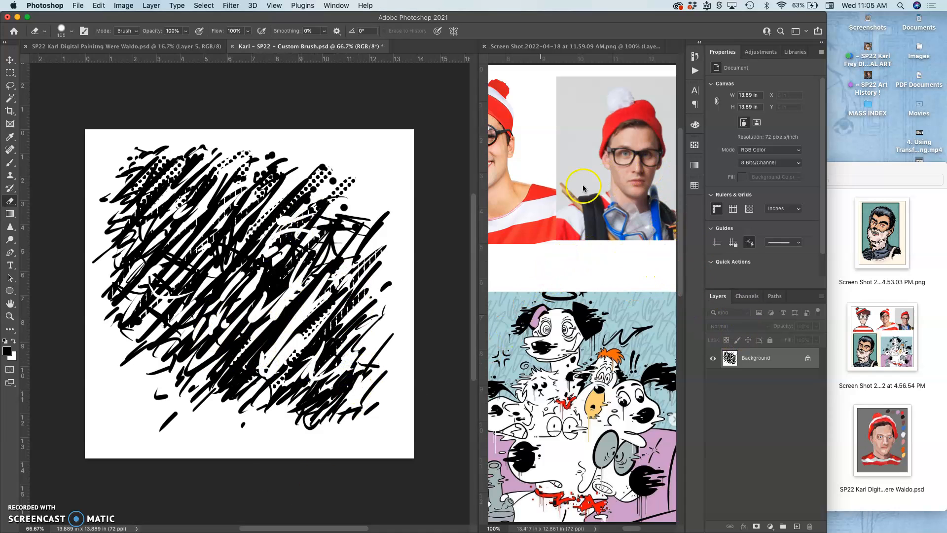
pyautogui.press('super+s')
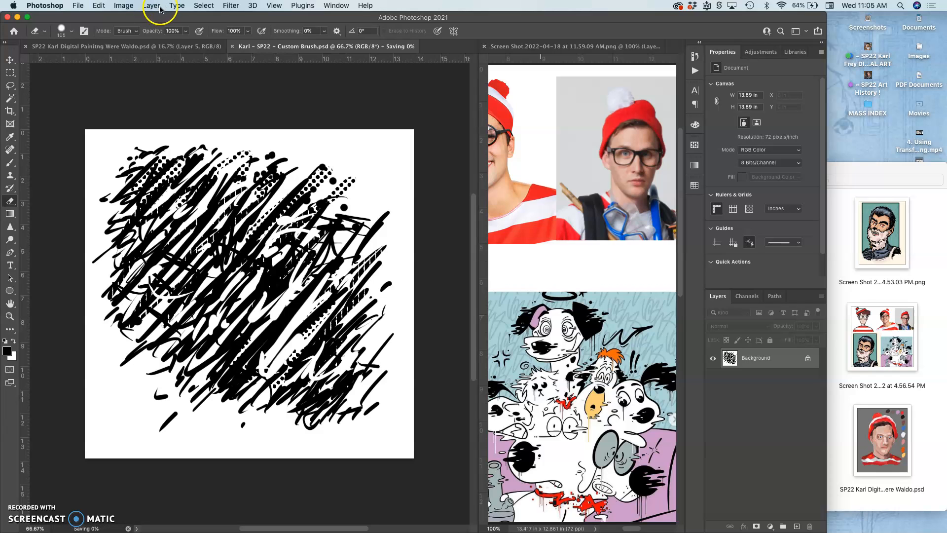
# Define the scribble as a brush preset named with the artist's first name and "SP22 - Custom Brush", without the .psd extension.
pyautogui.click(101, 5)
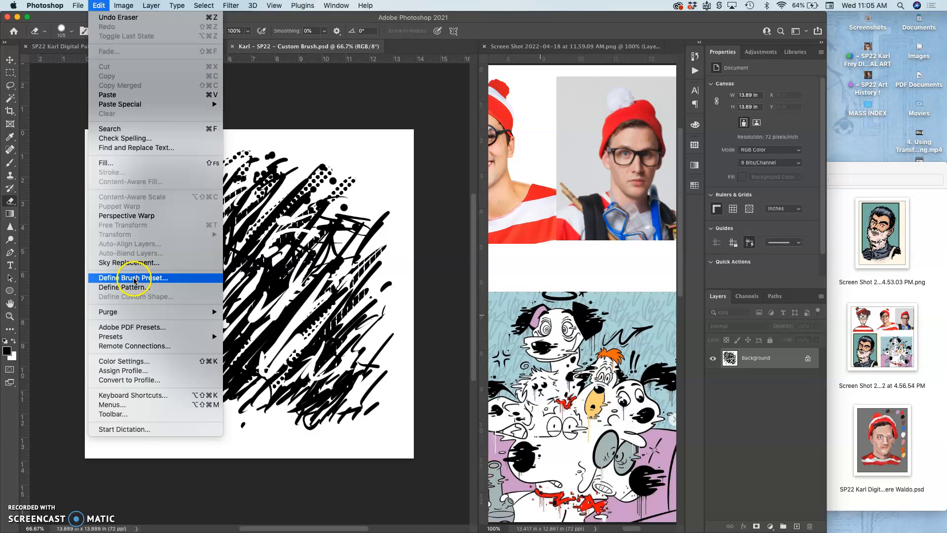
pyautogui.click(134, 279)
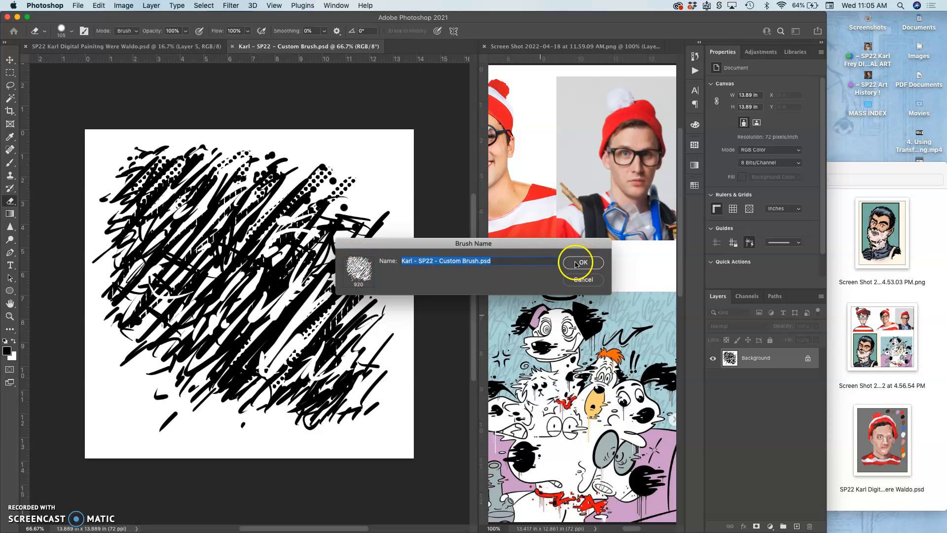
pyautogui.click(500, 262)
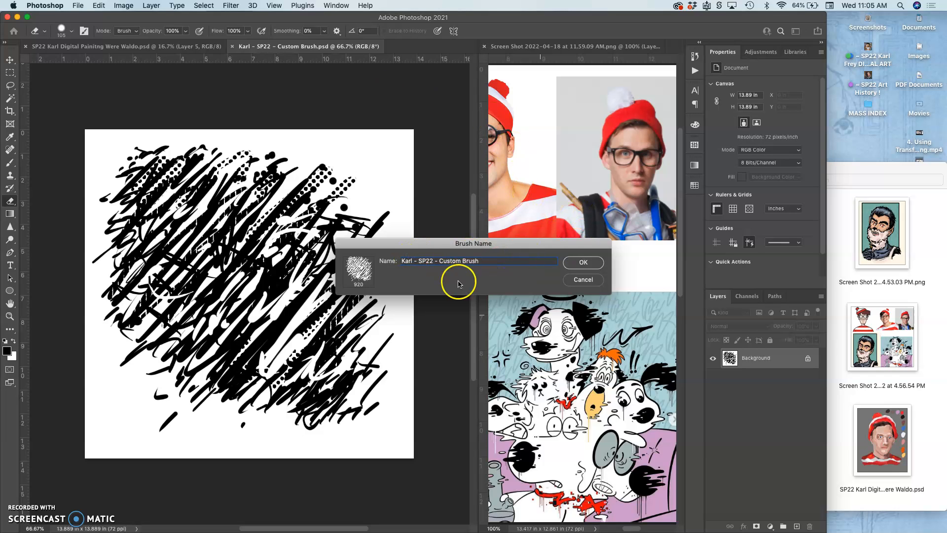
pyautogui.click(584, 264)
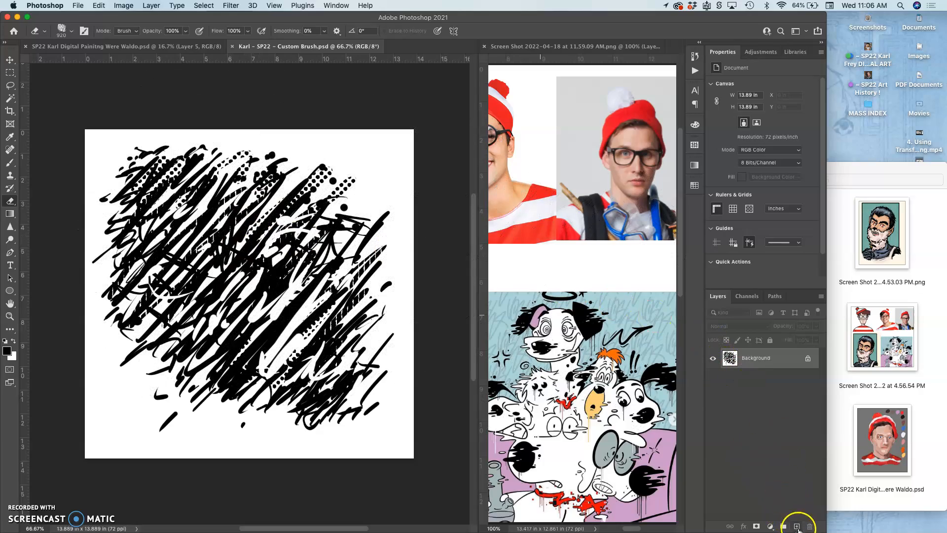
# Add a new layer, hide the Background layer, and choose the new custom brush for the Brush tool.
pyautogui.click(797, 527)
pyautogui.click(712, 377)
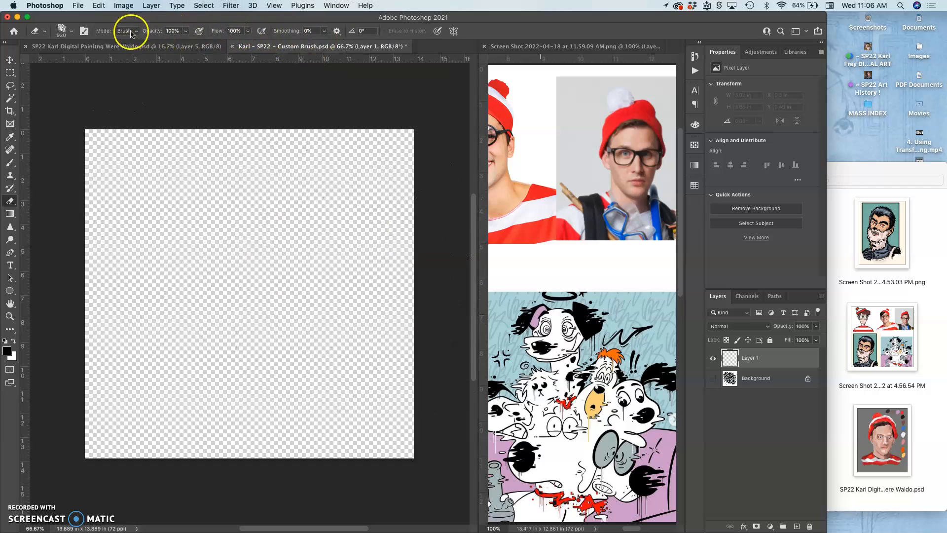
pyautogui.click(11, 164)
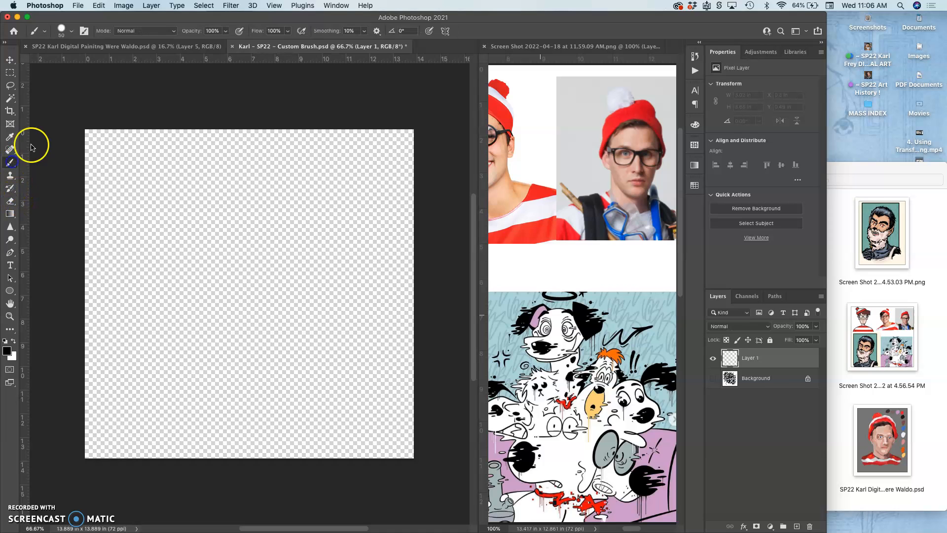
pyautogui.click(71, 30)
pyautogui.moveTo(127, 142); pyautogui.dragTo(145, 472)
pyautogui.click(85, 426)
# Test the custom brush at 920 px across the canvas, delete the test layer, and add an empty one with the Background hidden.
pyautogui.moveTo(212, 354)
pyautogui.mouseDown()
pyautogui.moveTo(264, 313)
pyautogui.moveTo(249, 296)
pyautogui.moveTo(228, 520)
pyautogui.moveTo(254, 321)
pyautogui.moveTo(274, 328)
pyautogui.moveTo(254, 385)
pyautogui.moveTo(220, 205)
pyautogui.moveTo(365, 300)
pyautogui.moveTo(268, 271)
pyautogui.moveTo(218, 354)
pyautogui.moveTo(292, 247)
pyautogui.moveTo(194, 363)
pyautogui.moveTo(338, 187)
pyautogui.moveTo(210, 334)
pyautogui.moveTo(377, 281)
pyautogui.mouseUp()
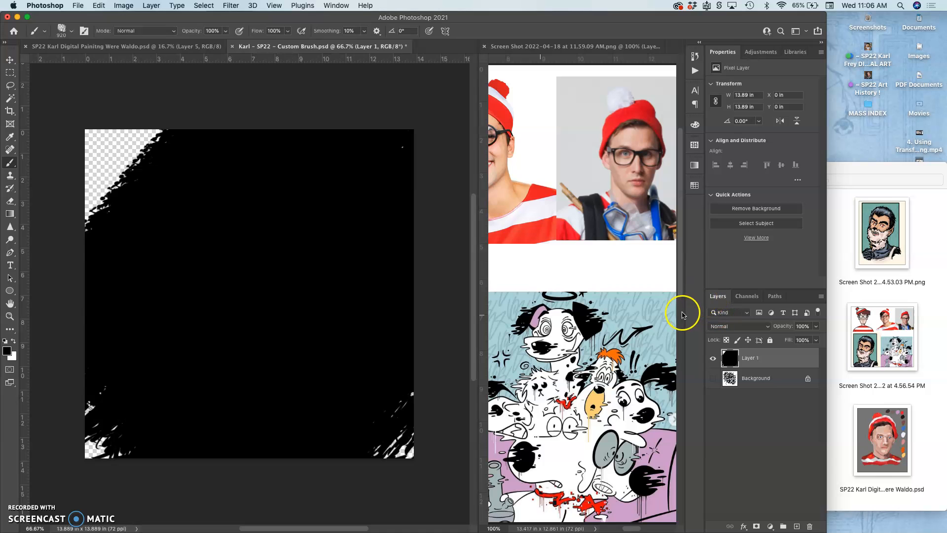
pyautogui.press('BackSpace')
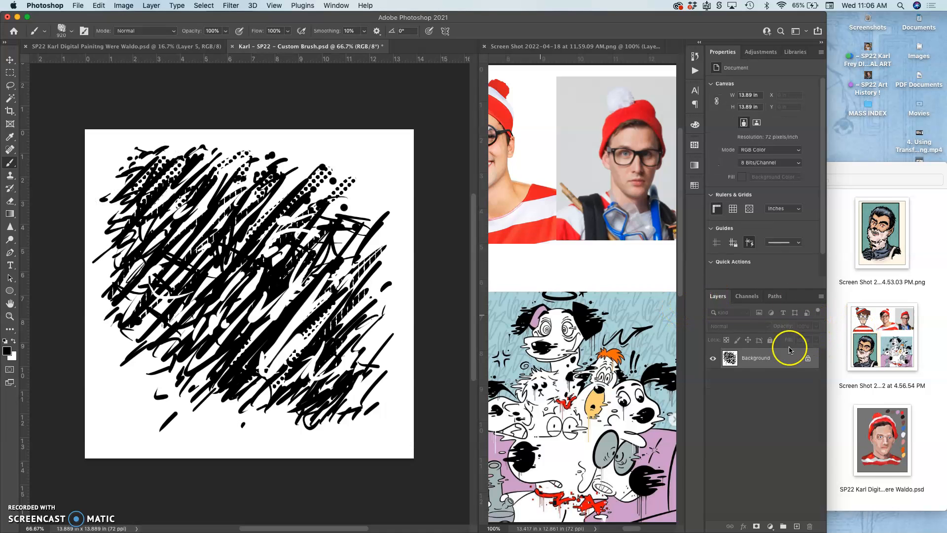
pyautogui.click(796, 527)
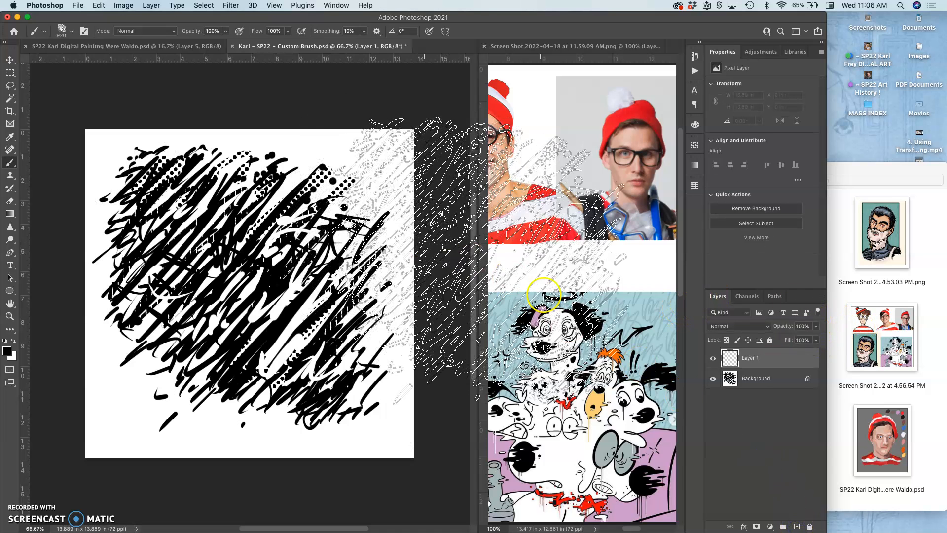
pyautogui.click(712, 378)
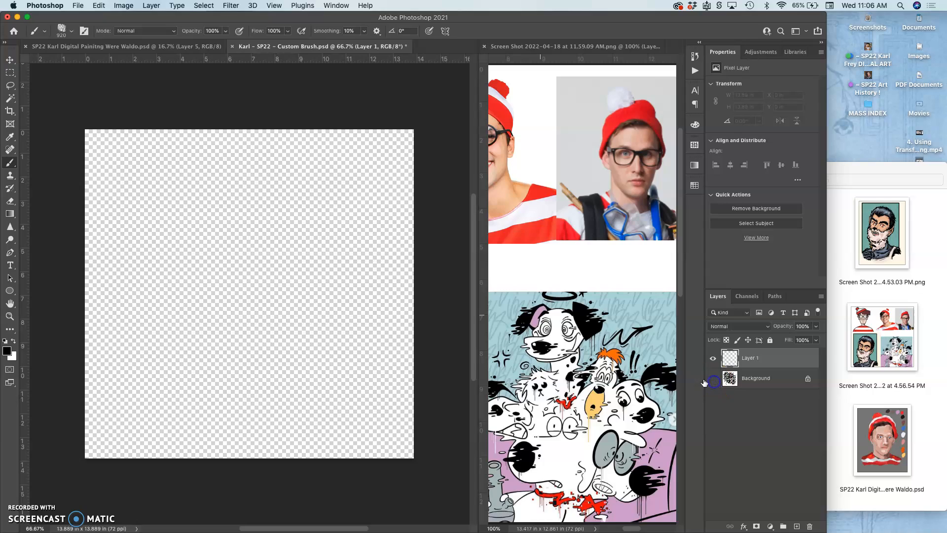
# Reduce the custom brush to 140 px, try it with one large S-shaped stroke, and undo the stroke.
pyautogui.click(72, 32)
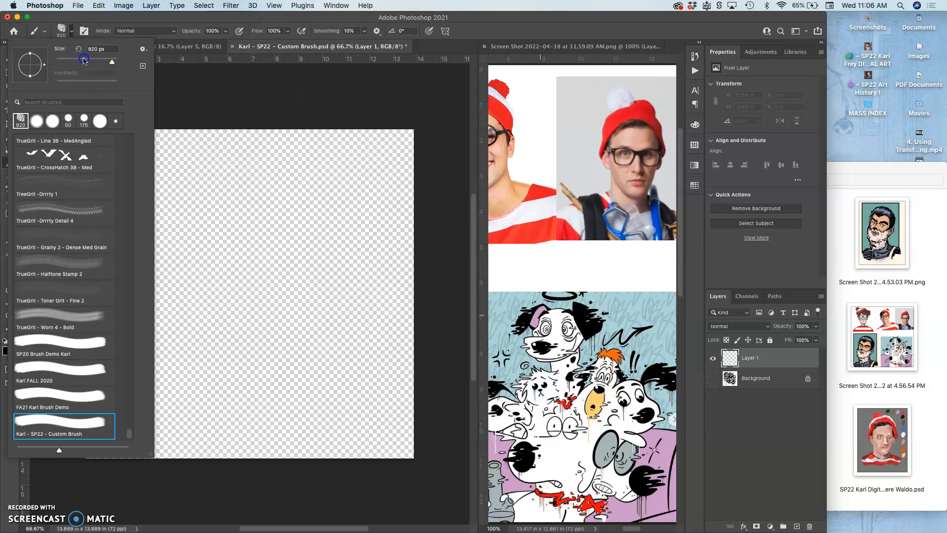
pyautogui.moveTo(82, 61); pyautogui.dragTo(93, 62)
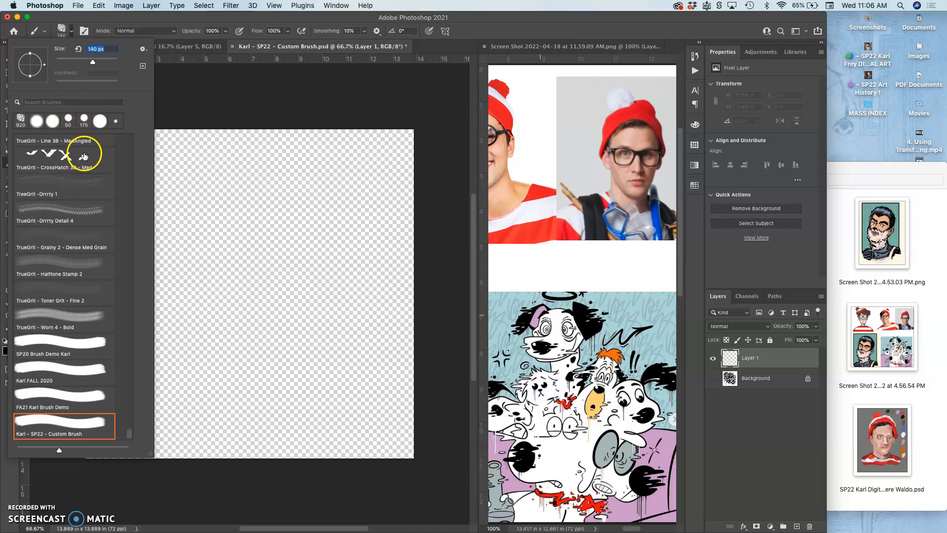
pyautogui.moveTo(286, 173)
pyautogui.mouseDown()
pyautogui.moveTo(182, 315)
pyautogui.moveTo(262, 371)
pyautogui.moveTo(254, 418)
pyautogui.mouseUp()
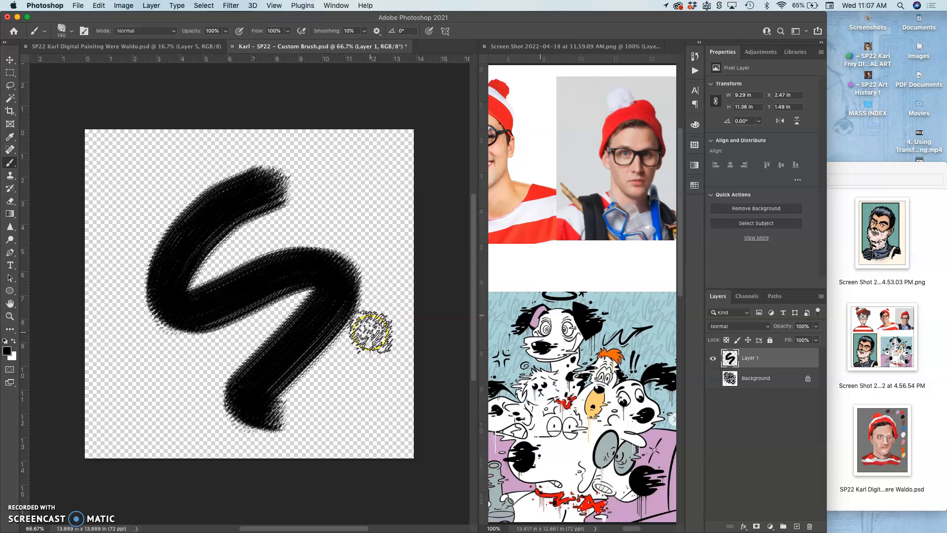
pyautogui.press('super+z')
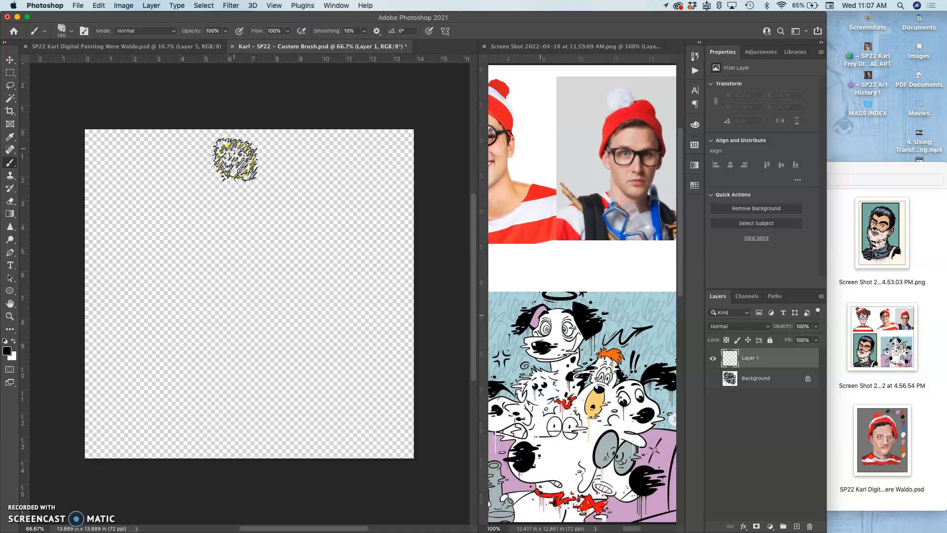
# Open Brush Settings and, with Shape Dynamics enabled, set the brush's Size Jitter to 23% and Minimum Diameter to 10%.
pyautogui.click(337, 5)
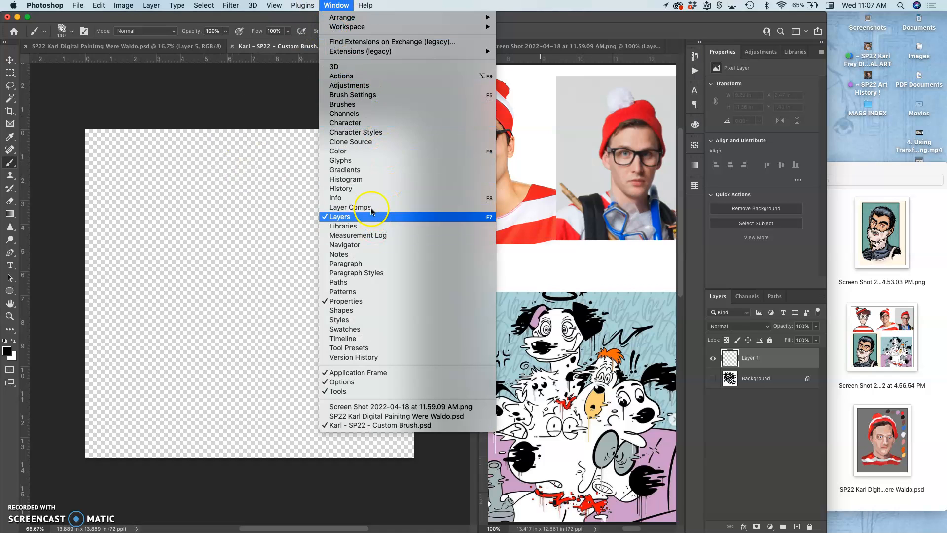
pyautogui.click(355, 95)
pyautogui.click(597, 154)
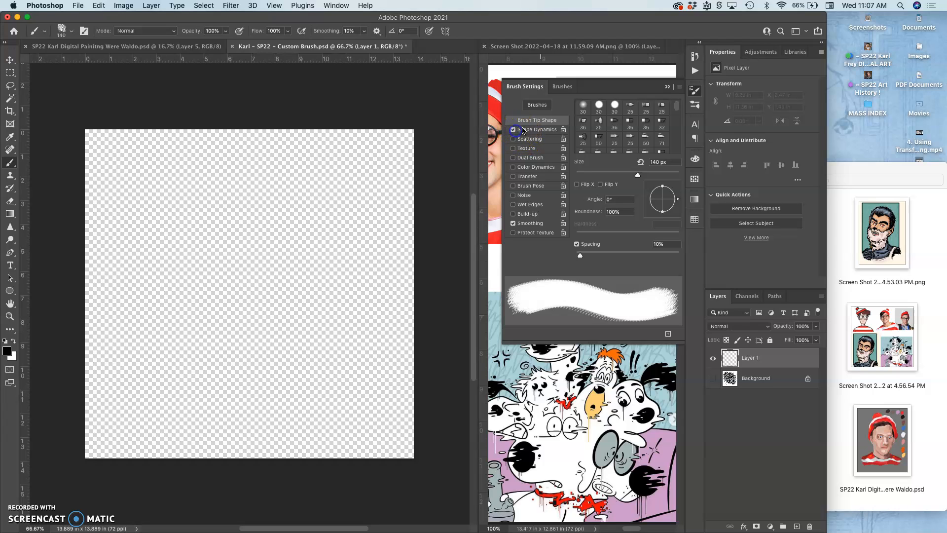
pyautogui.click(526, 130)
pyautogui.click(513, 129)
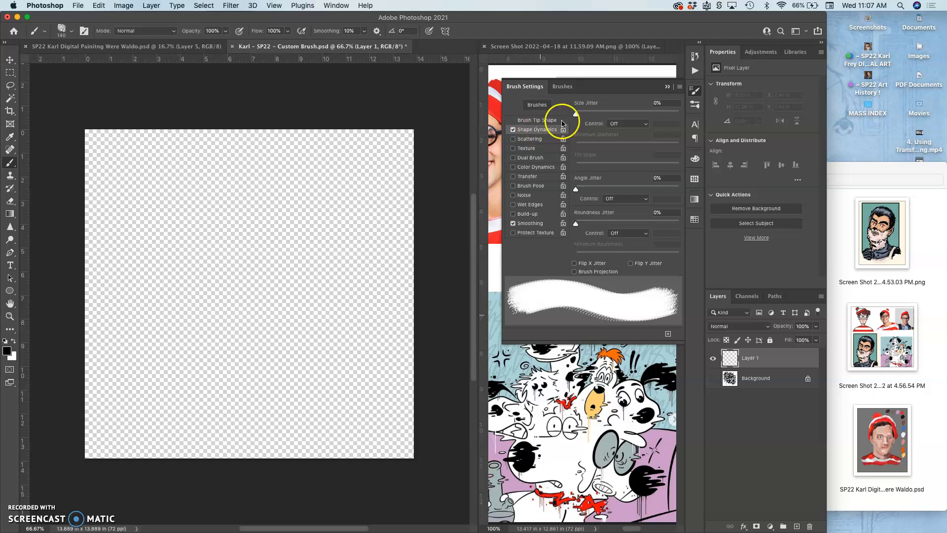
pyautogui.moveTo(577, 114); pyautogui.dragTo(599, 112)
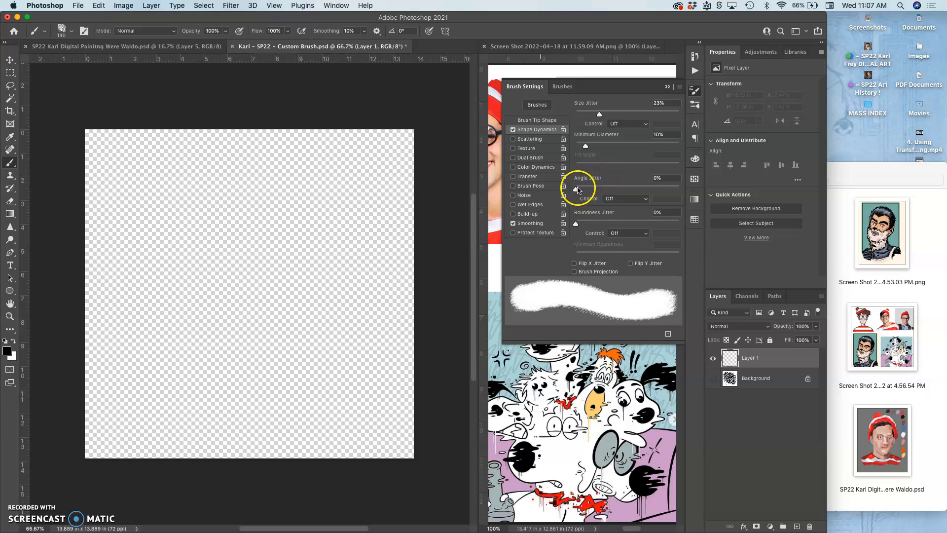
# Set the brush's Angle Jitter to 27% and test it with a large S-shaped stroke and a diagonal stroke on Layer 1.
pyautogui.moveTo(578, 189); pyautogui.dragTo(604, 184)
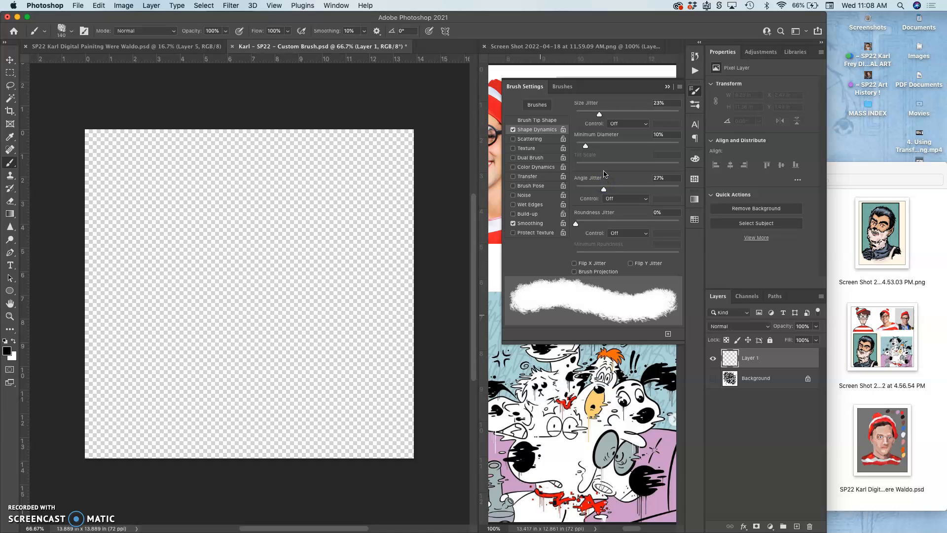
pyautogui.moveTo(345, 173)
pyautogui.mouseDown()
pyautogui.moveTo(253, 249)
pyautogui.moveTo(306, 326)
pyautogui.mouseUp()
pyautogui.moveTo(272, 354); pyautogui.dragTo(171, 379)
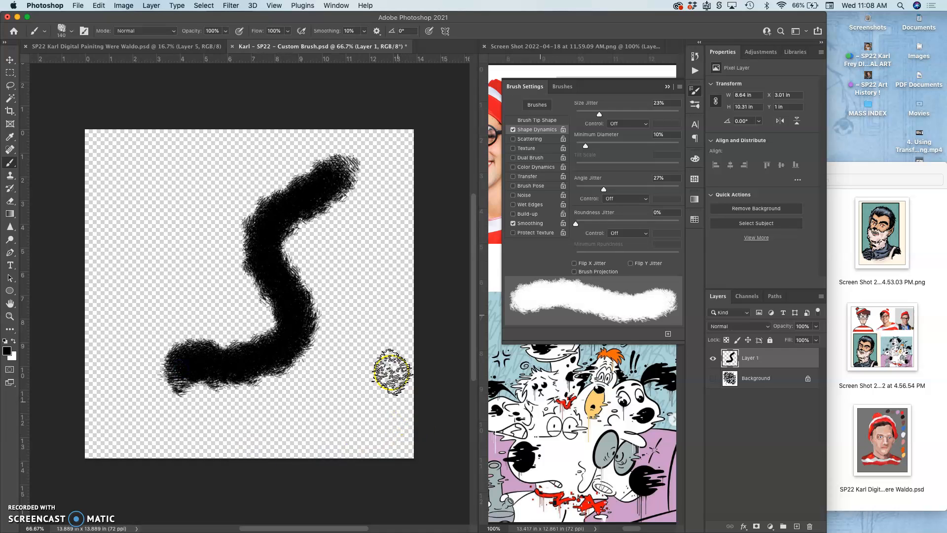
pyautogui.moveTo(218, 185); pyautogui.dragTo(136, 365)
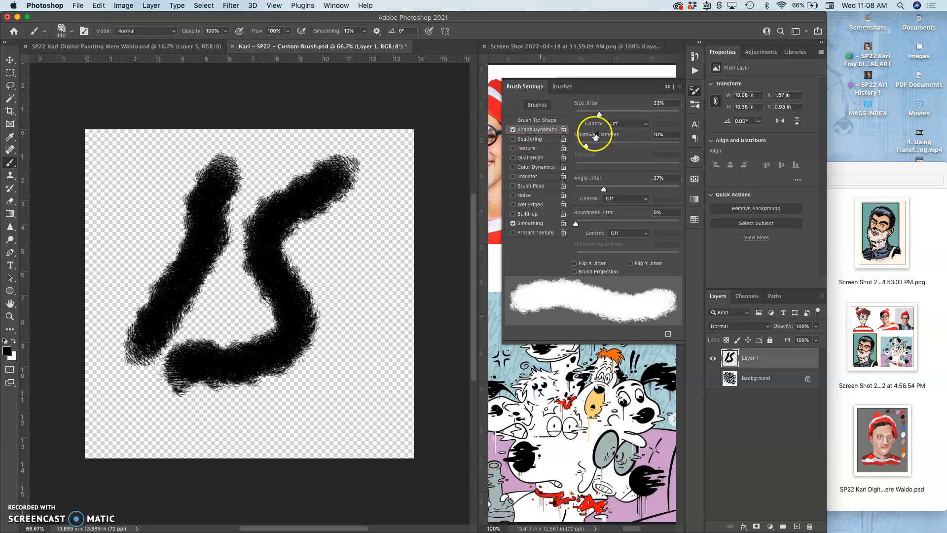
# Set the Size Jitter control to Pen Pressure and test it with a long wavy stroke and short marks beside the S-shaped stroke.
pyautogui.click(646, 126)
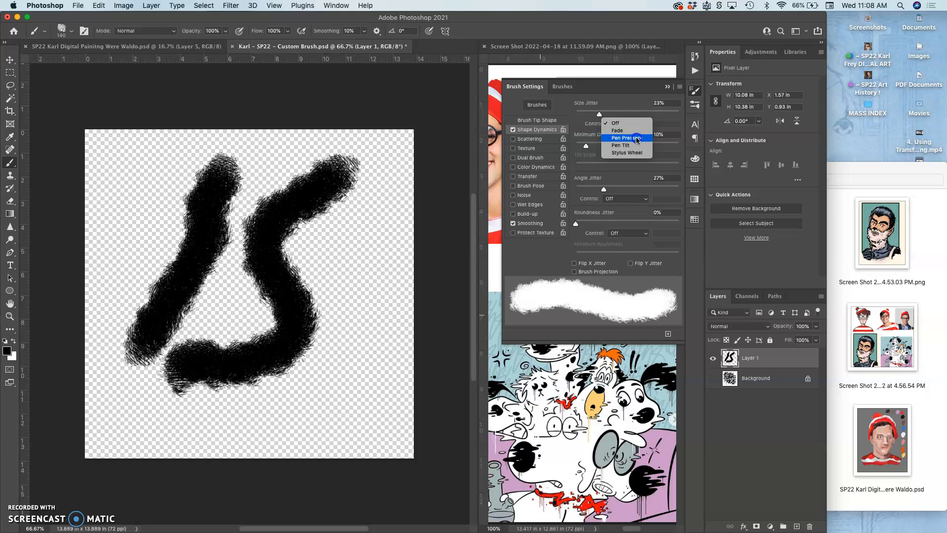
pyautogui.click(637, 139)
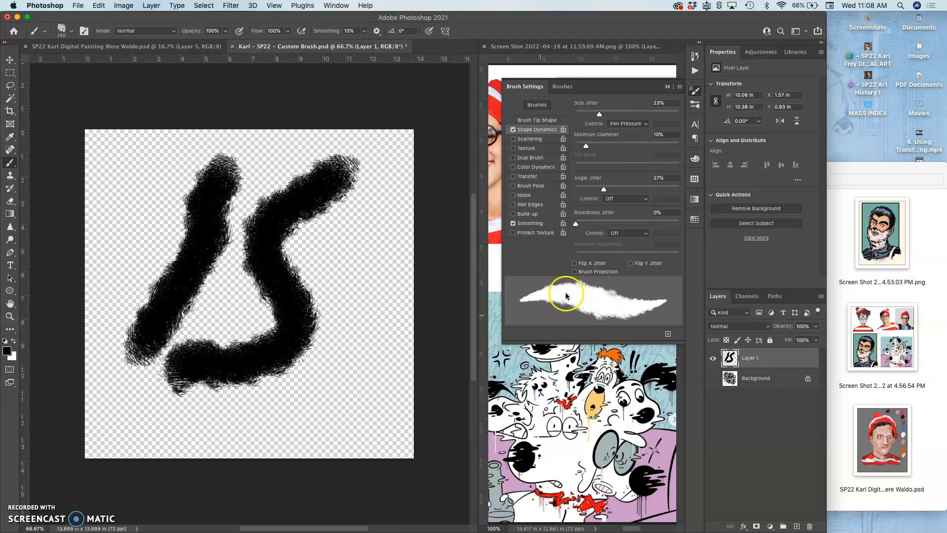
pyautogui.moveTo(377, 200)
pyautogui.mouseDown()
pyautogui.moveTo(363, 216)
pyautogui.moveTo(366, 296)
pyautogui.moveTo(345, 407)
pyautogui.mouseUp()
pyautogui.moveTo(338, 276)
pyautogui.mouseDown()
pyautogui.moveTo(318, 269)
pyautogui.moveTo(322, 291)
pyautogui.mouseUp()
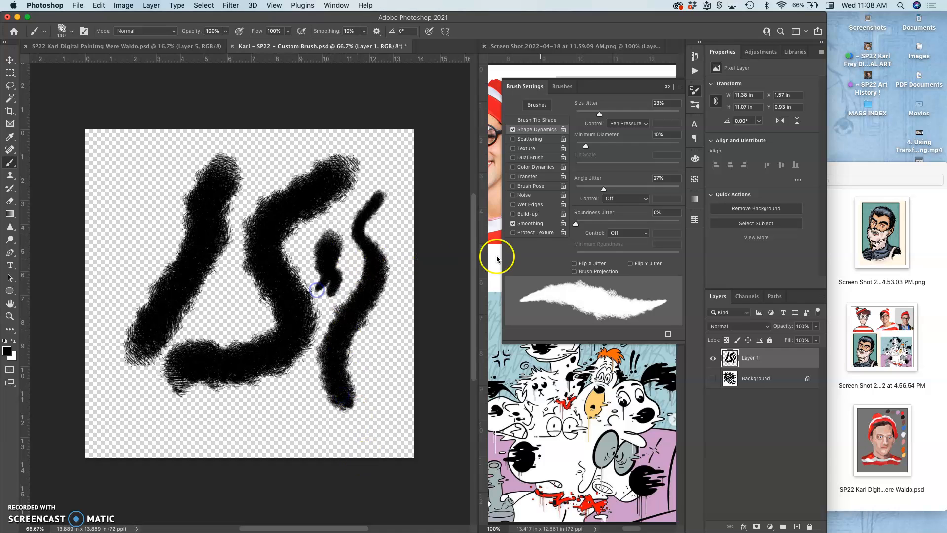
# Set the brush's Minimum Diameter to 6%, test it with many thin and thick strokes across Layer 1, and inspect their edge texture.
pyautogui.moveTo(585, 146); pyautogui.dragTo(582, 146)
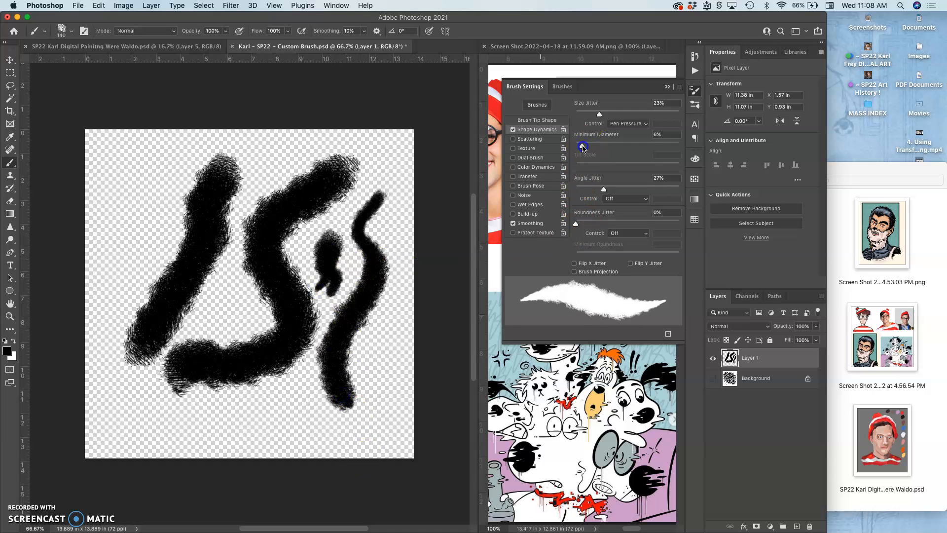
pyautogui.moveTo(166, 163); pyautogui.dragTo(119, 266)
pyautogui.moveTo(118, 170)
pyautogui.mouseDown()
pyautogui.moveTo(102, 185)
pyautogui.moveTo(106, 203)
pyautogui.mouseUp()
pyautogui.moveTo(121, 221)
pyautogui.mouseDown()
pyautogui.moveTo(101, 379)
pyautogui.moveTo(148, 377)
pyautogui.moveTo(236, 331)
pyautogui.moveTo(376, 406)
pyautogui.moveTo(363, 393)
pyautogui.mouseUp()
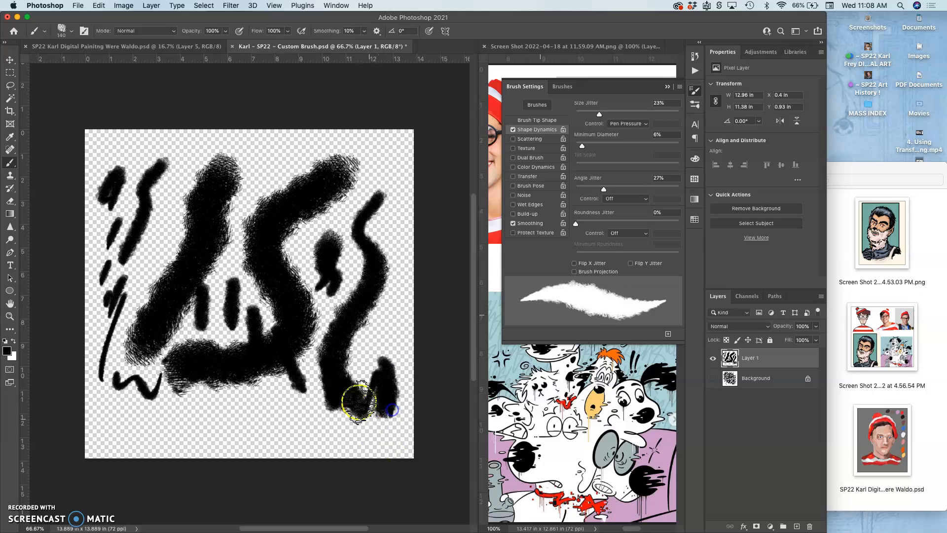
pyautogui.scroll(6, 352, 302)
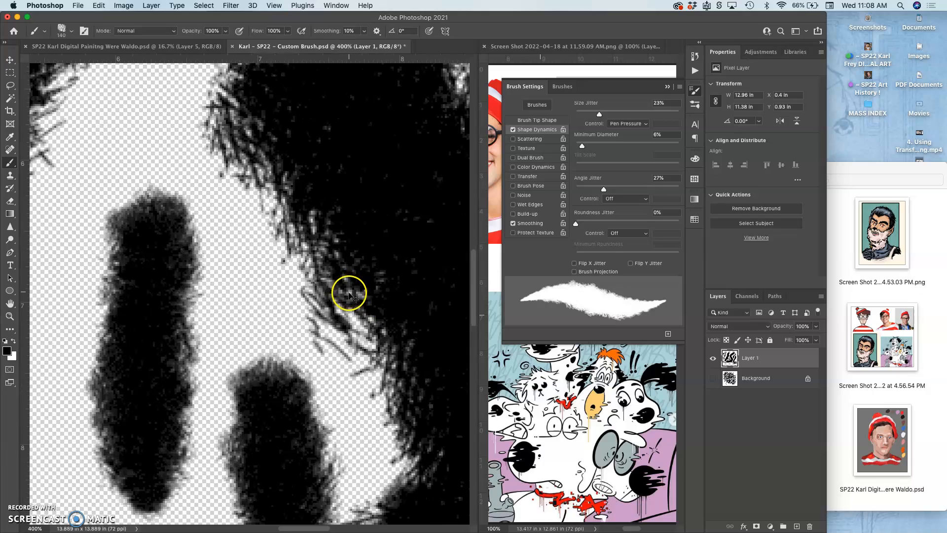
pyautogui.moveTo(279, 273); pyautogui.dragTo(175, 374)
pyautogui.moveTo(275, 245); pyautogui.dragTo(209, 341)
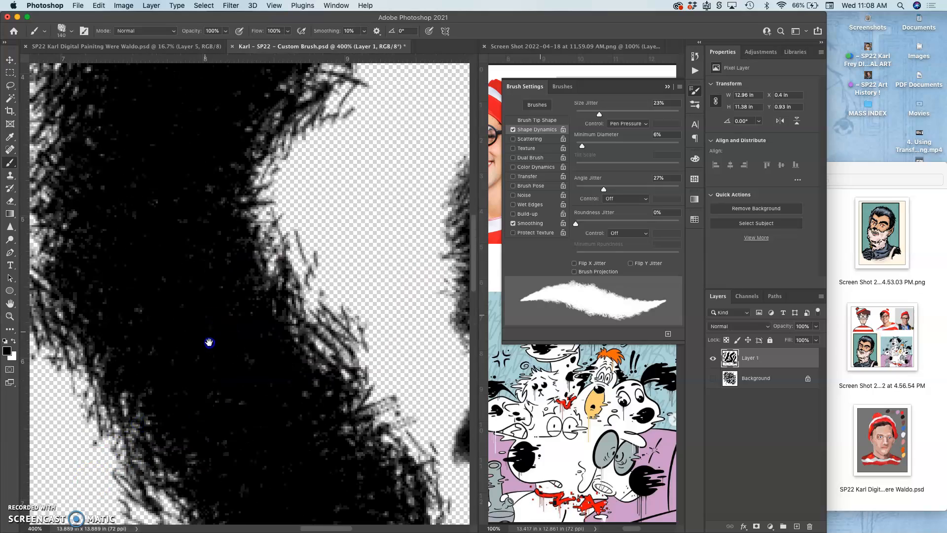